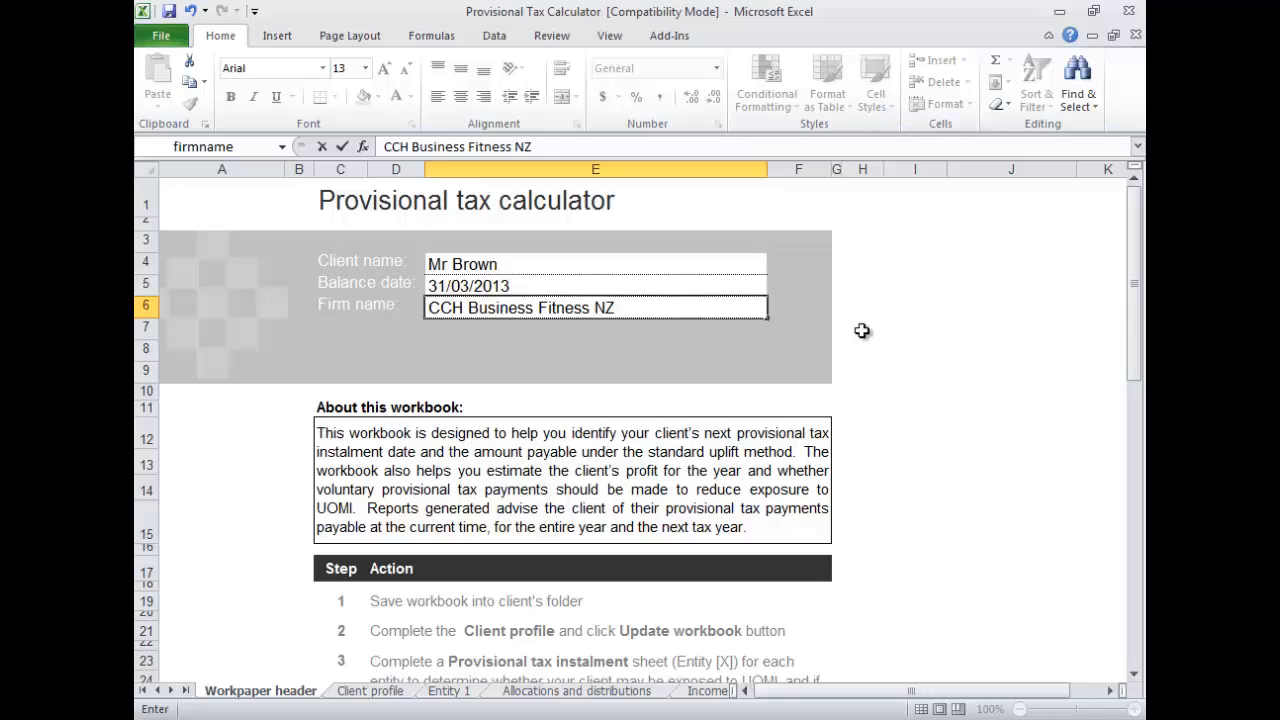
On the Client profile sheet, set the number required to 1 each for Company, Partnership and Trust
click(400, 693)
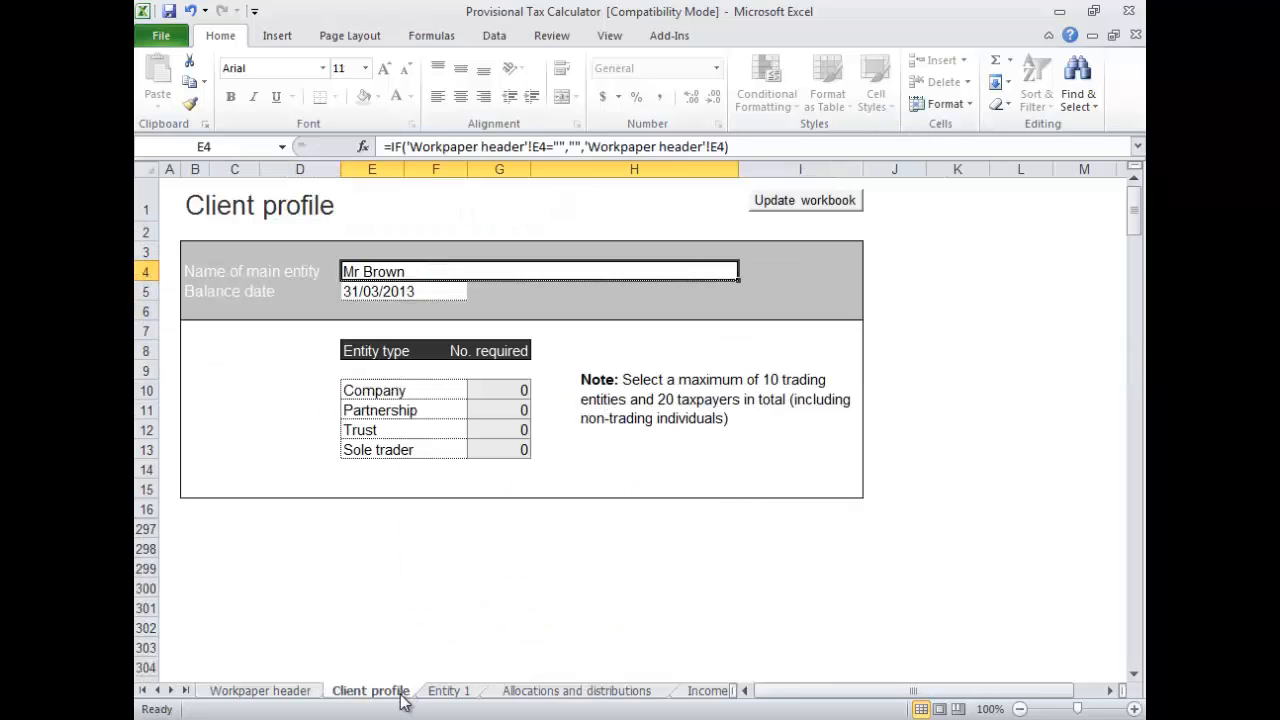
click(525, 393)
click(539, 391)
click(515, 421)
click(517, 412)
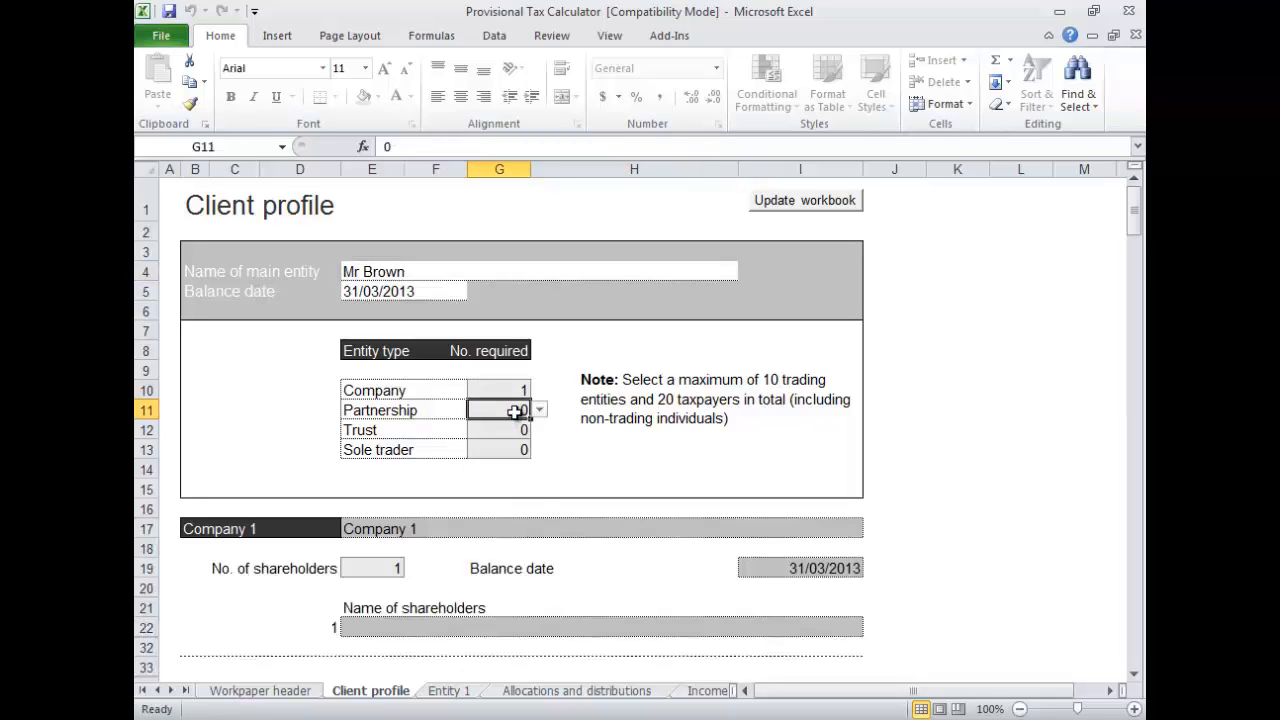
click(539, 411)
click(515, 438)
click(515, 430)
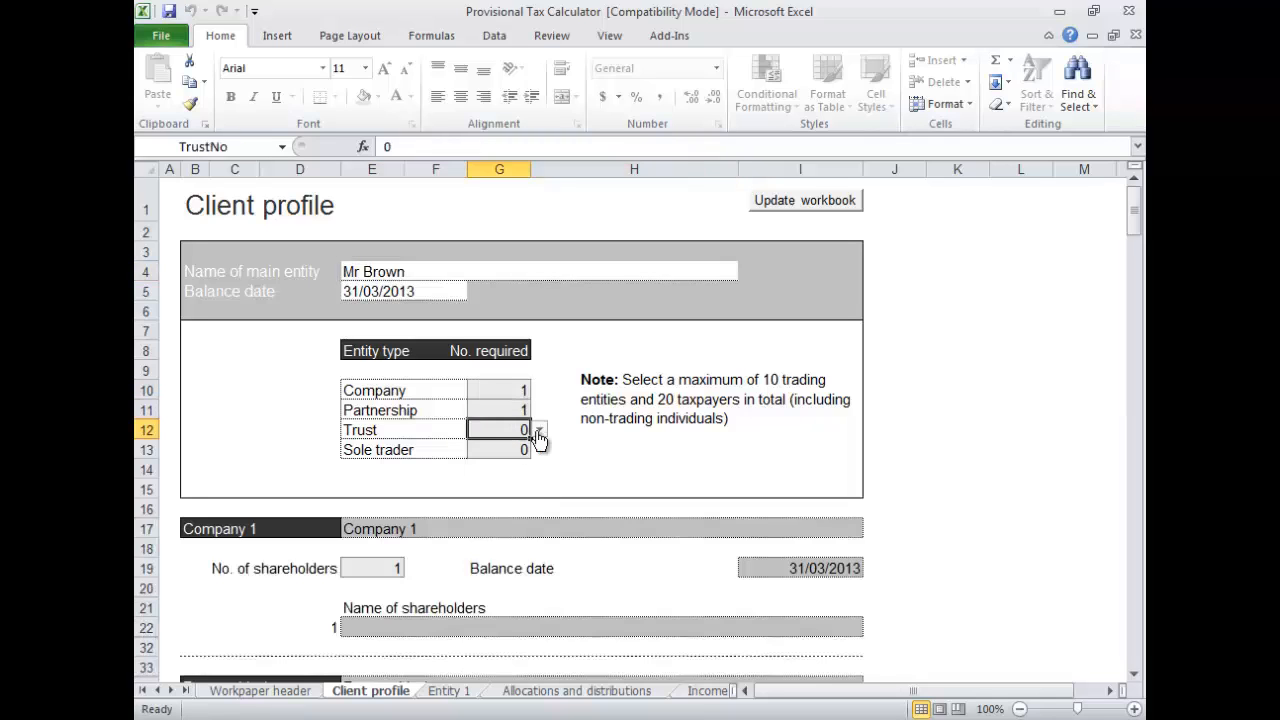
click(539, 430)
click(518, 459)
Name Company 1 with the main entity's name followed by "Limited" and set its number of shareholders to 2
click(494, 528)
text(Mr Brown Limited)
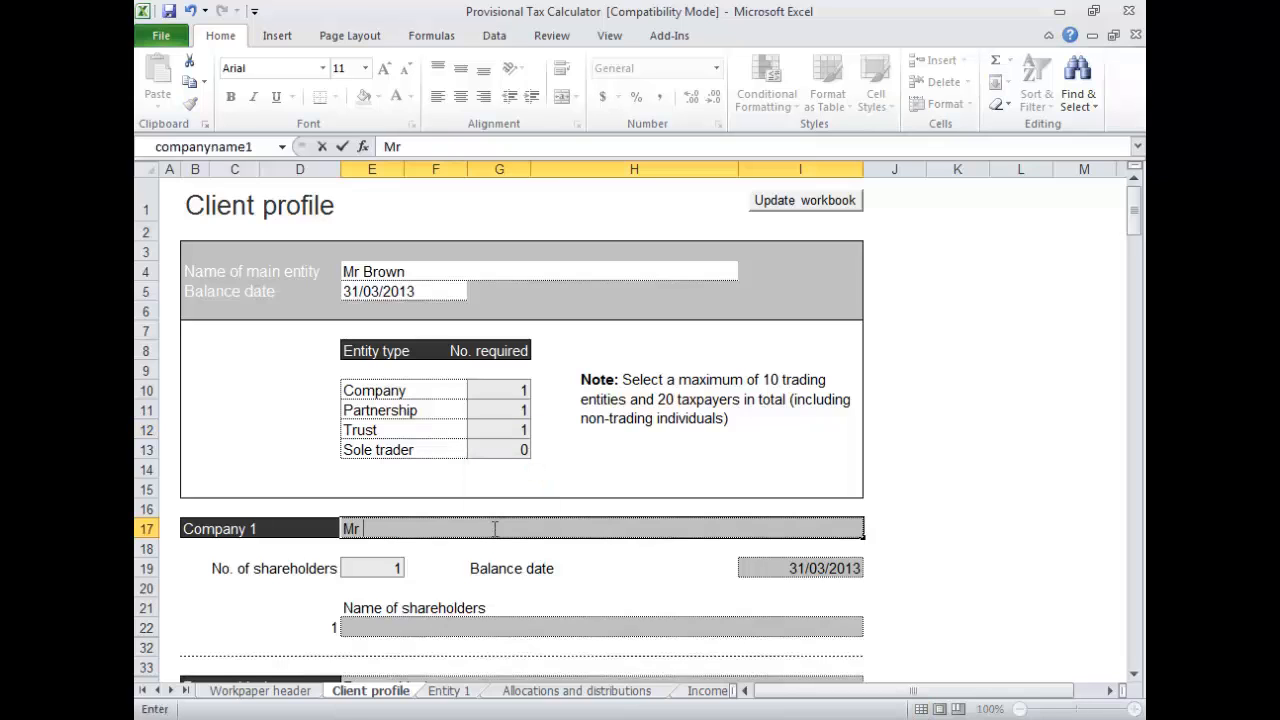
click(382, 561)
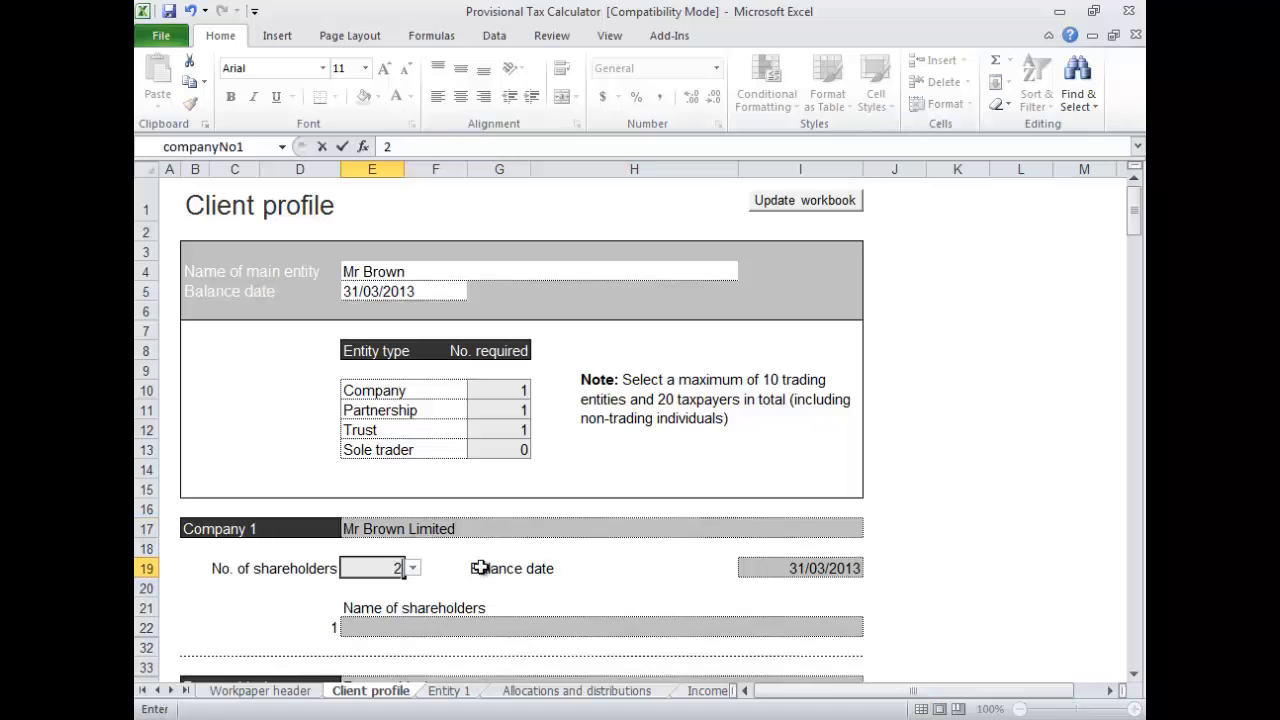
text(2)
key(Return)
Enter the full names of both shareholders of Company 1
text(Mr Brown)
key(Return)
text(Mrs Brown)
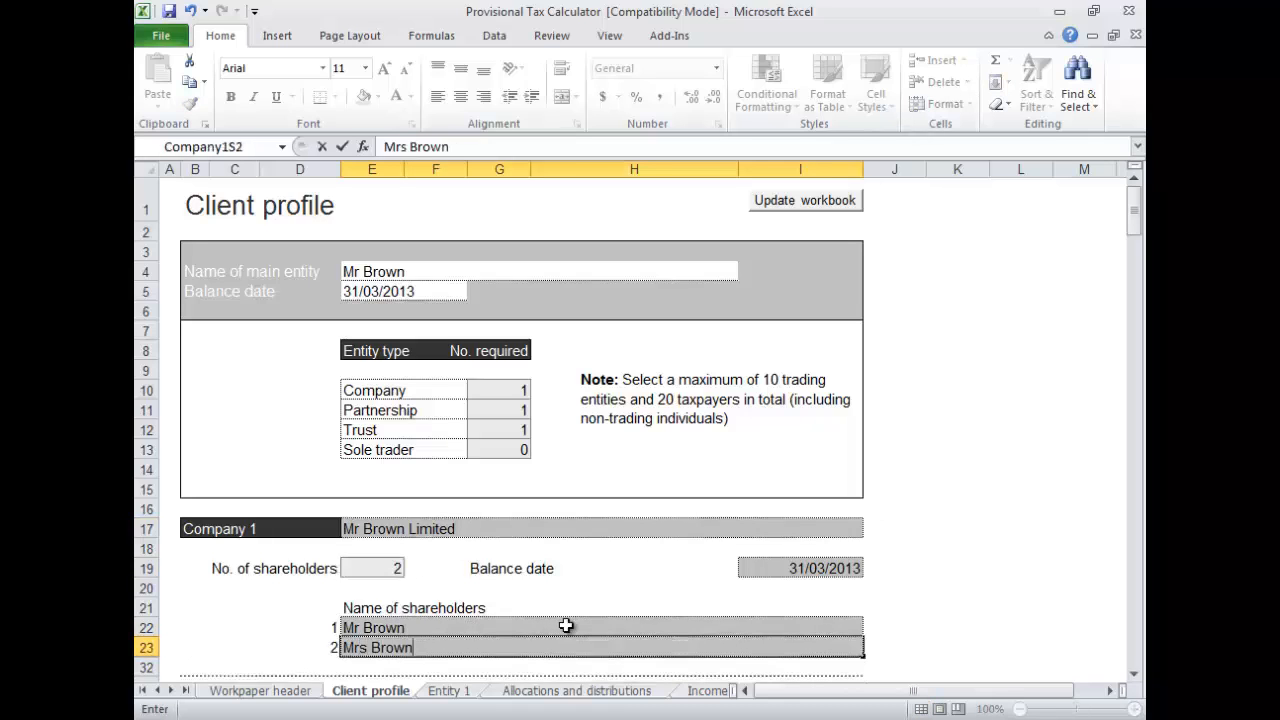
key(Return)
Name Partnership 1 with the main entity's name followed by "Partnership" and set its number of partners to 2
scroll(453, 507, down, 1)
text(Mr Brown Partnership)
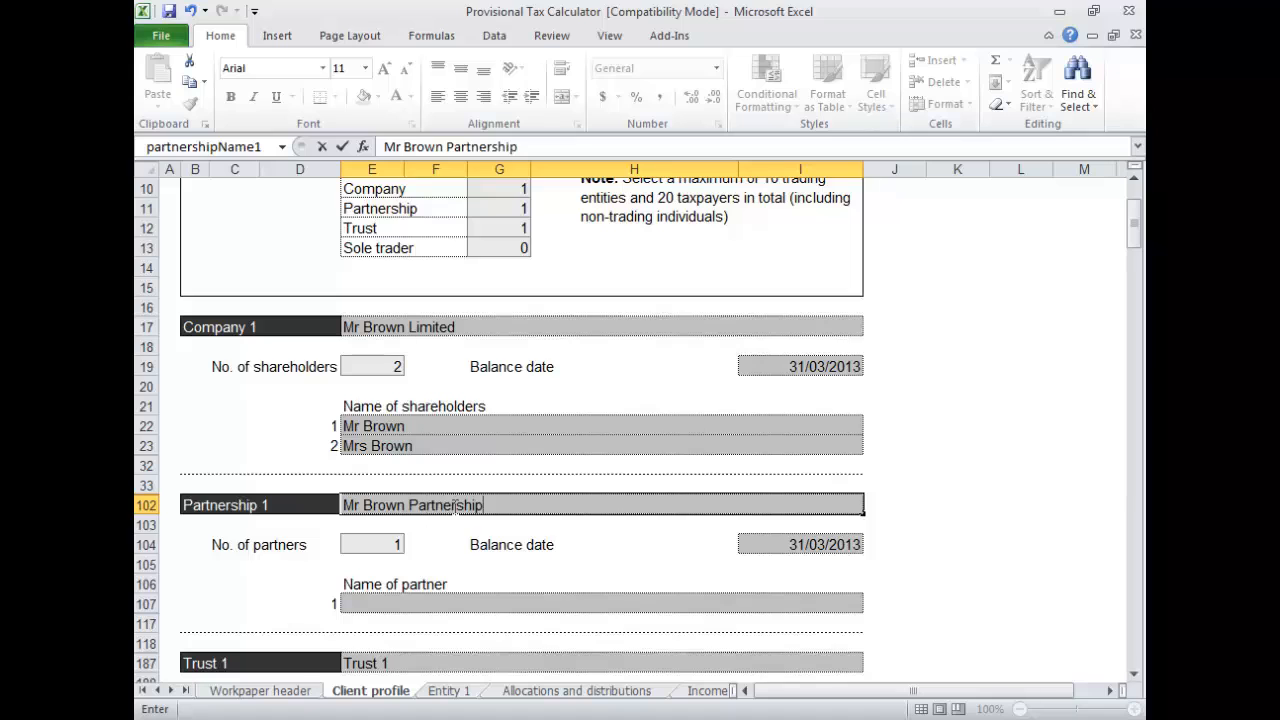
key(Return)
text(2)
key(Return)
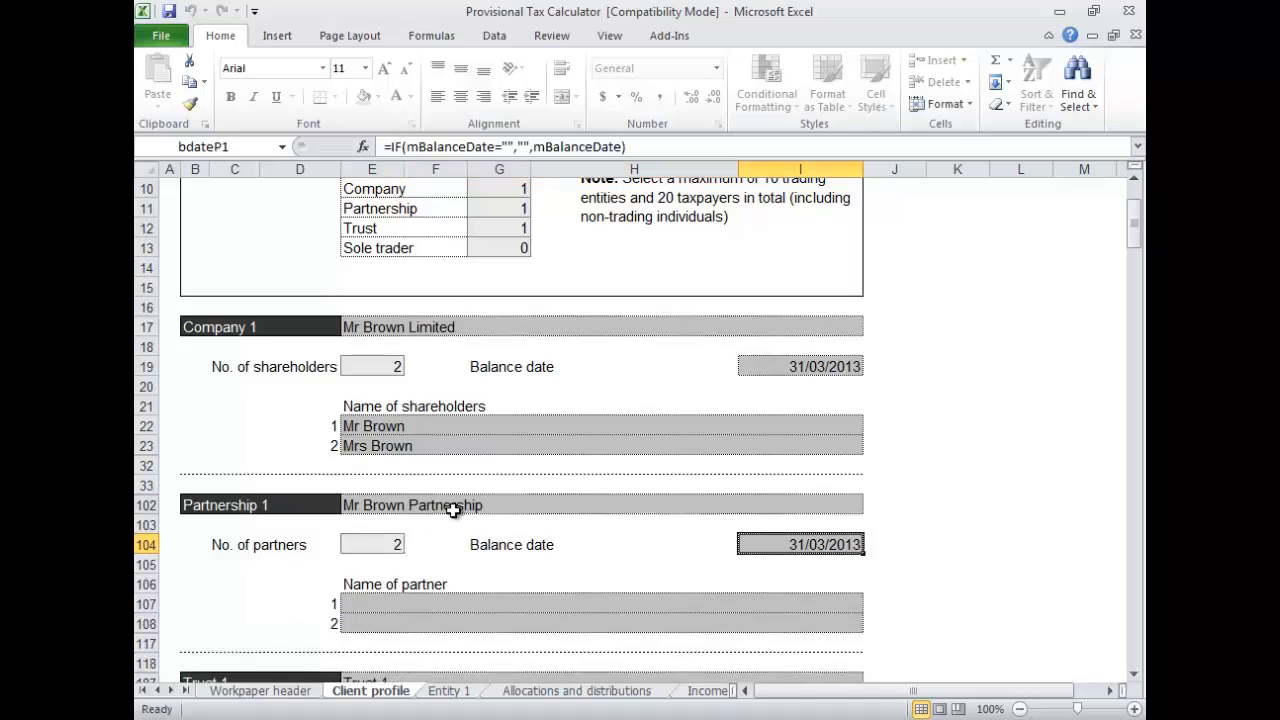
Enter the names of both partners of Partnership 1, keeping its default balance date
key(Return)
text(Mr Brown)
key(Return)
text(Mrs Brown)
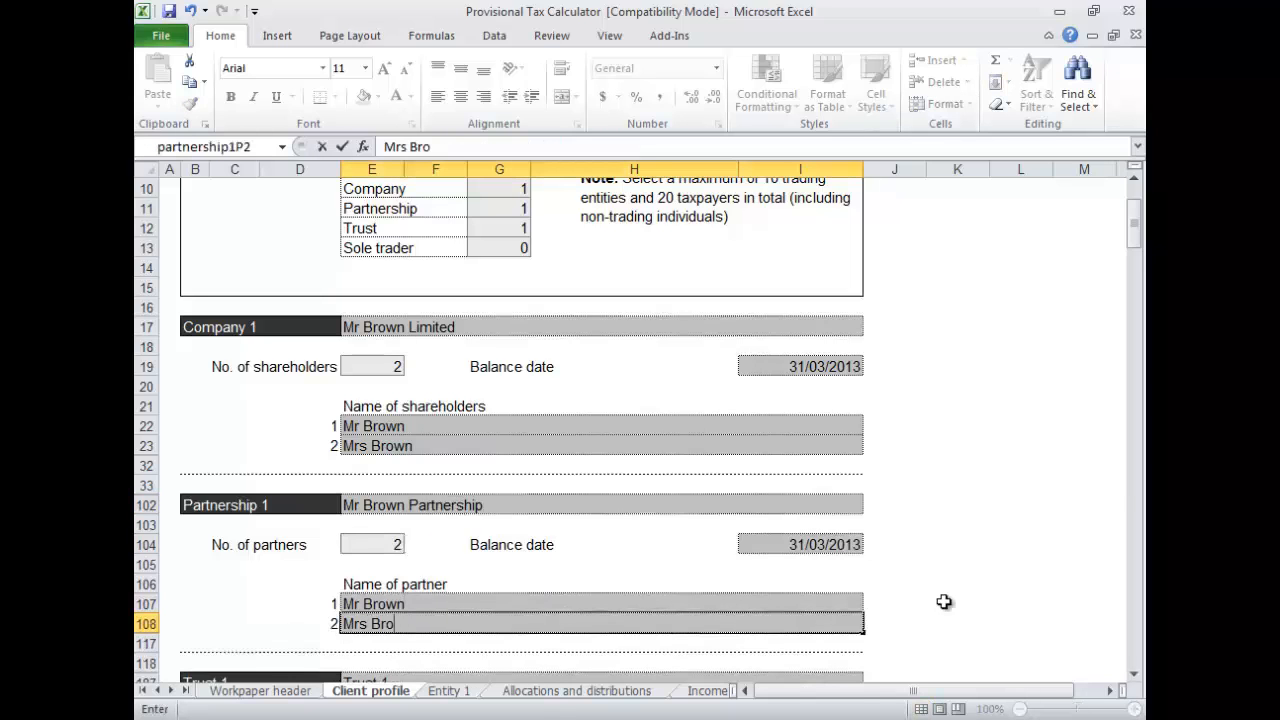
key(Return)
Name Trust 1 with the main entity's name followed by "Family Trust" and enter the beneficiary's name
text(Mr Brown Family Trust)
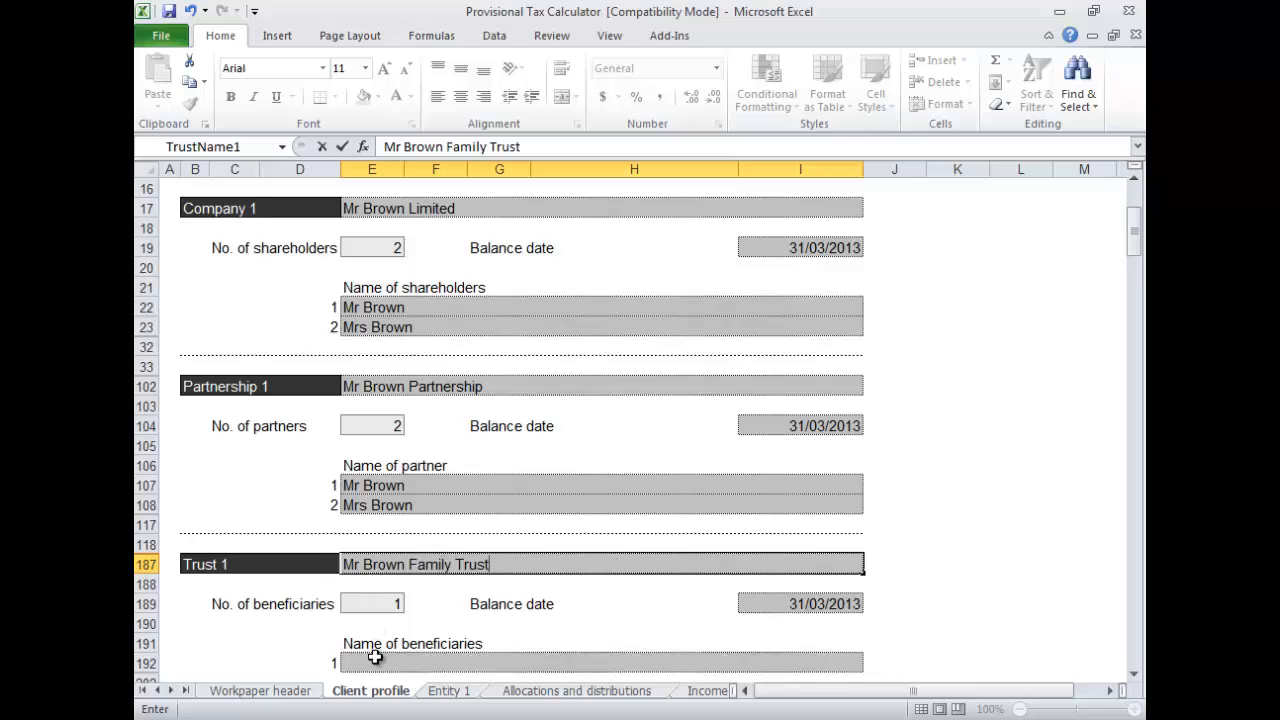
key(Return)
text(Mr Brown Jnr)
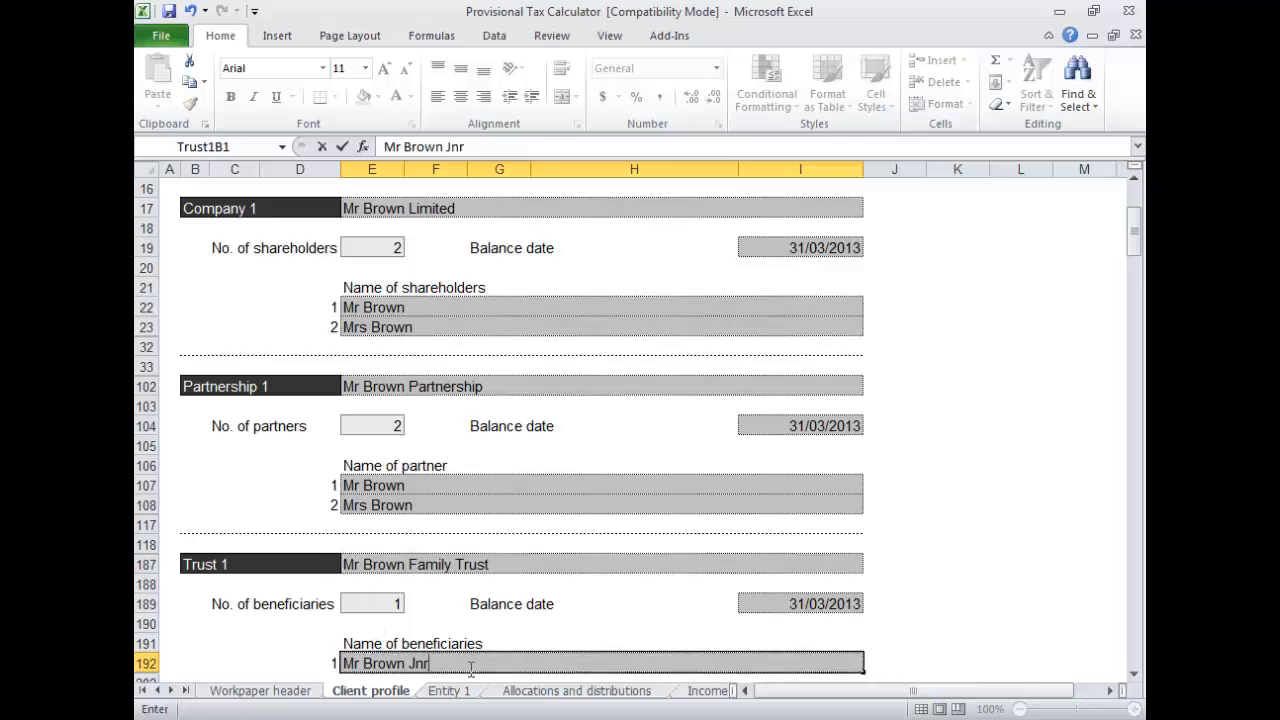
Set Trust 1's balance date to 30/4/13 and update the workbook from the client profile
click(832, 605)
text(30/4/13)
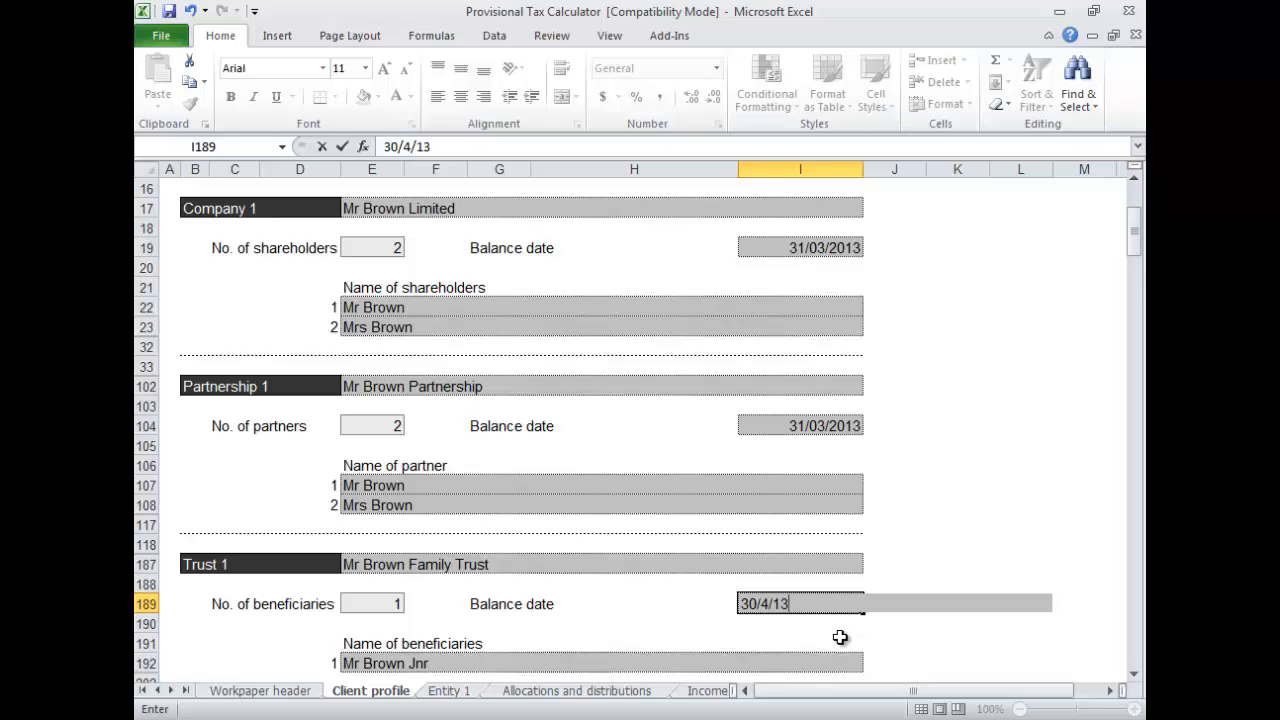
key(Return)
scroll(912, 605, up, 5)
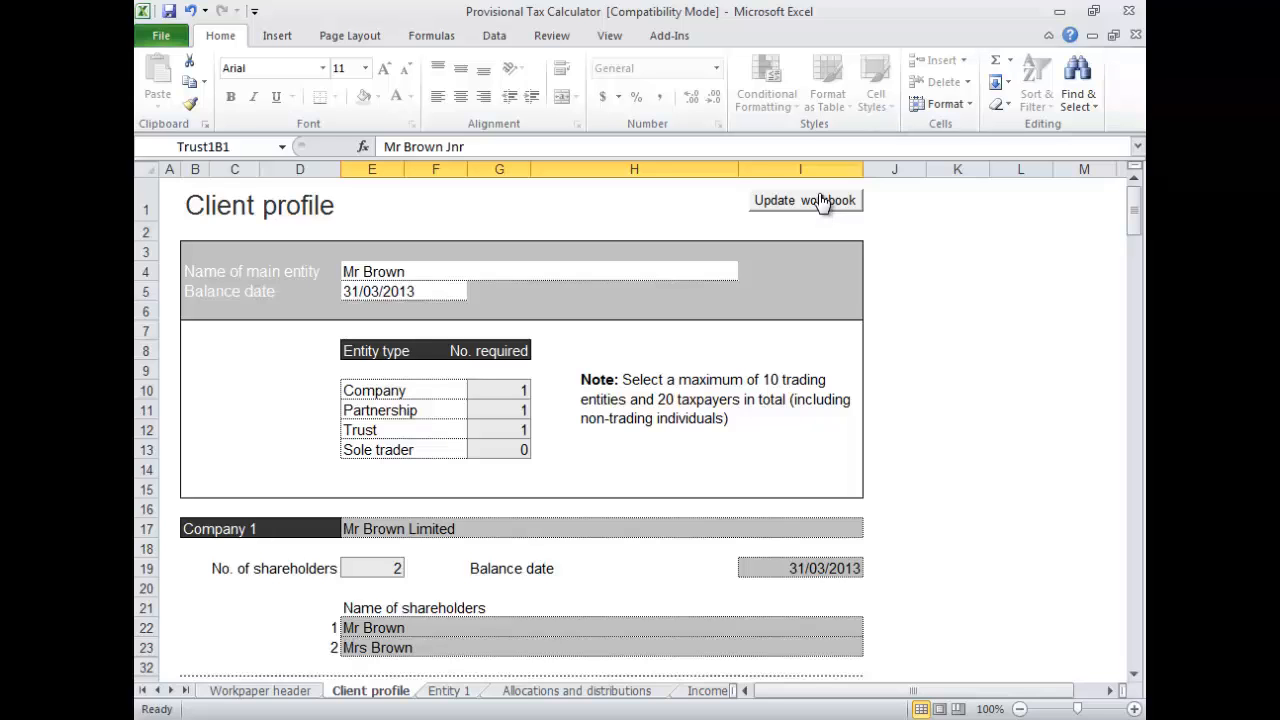
click(822, 201)
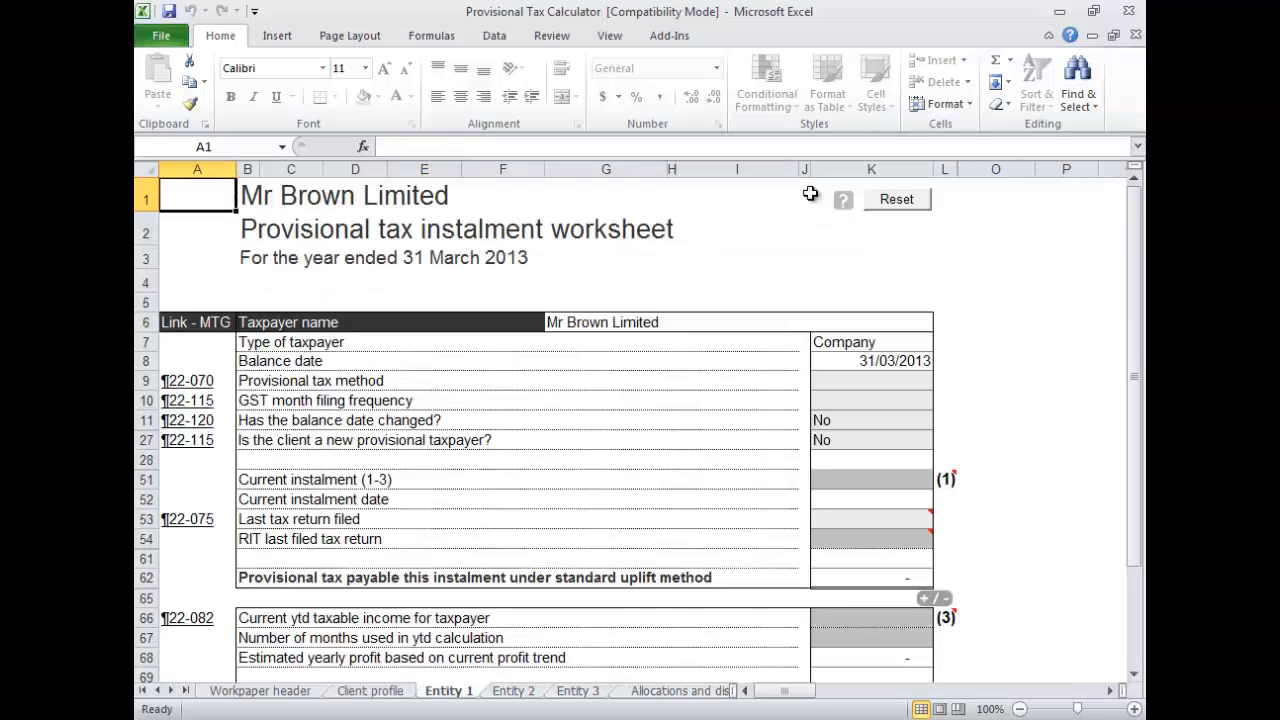
Set the provisional tax method to S on the Entity 1 sheet and open its ¶22-070 reference link
click(920, 383)
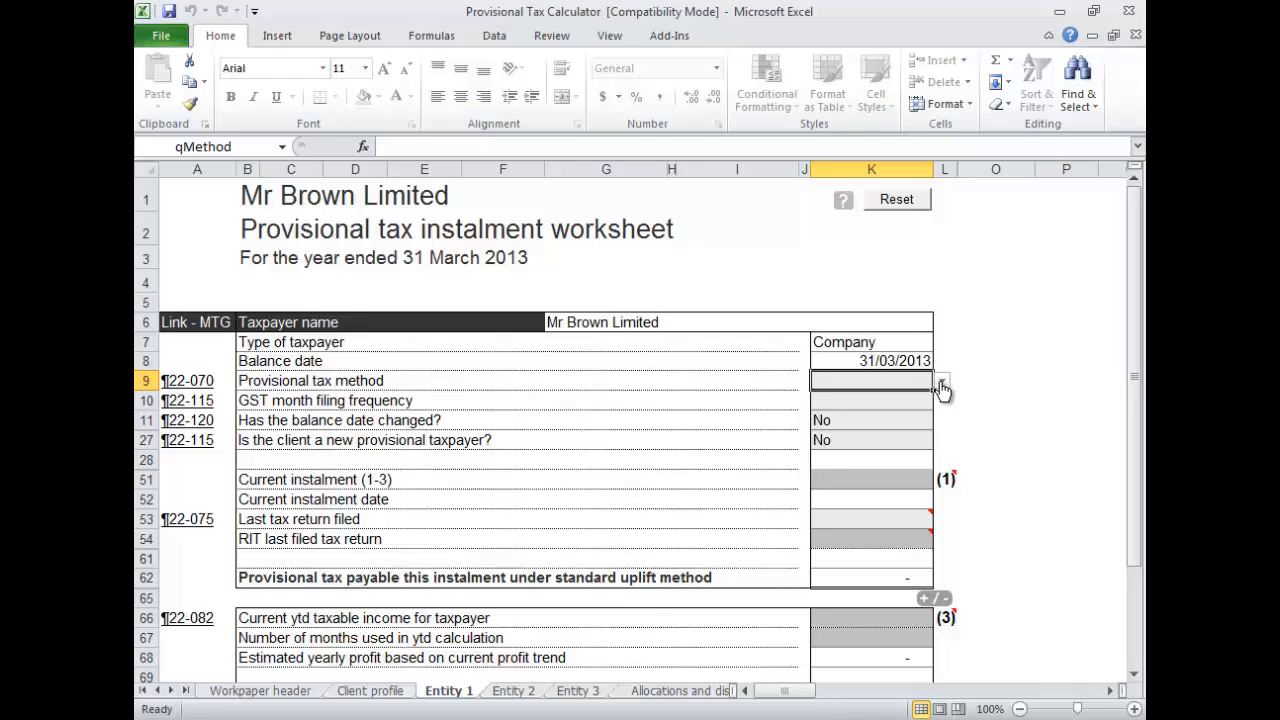
click(942, 388)
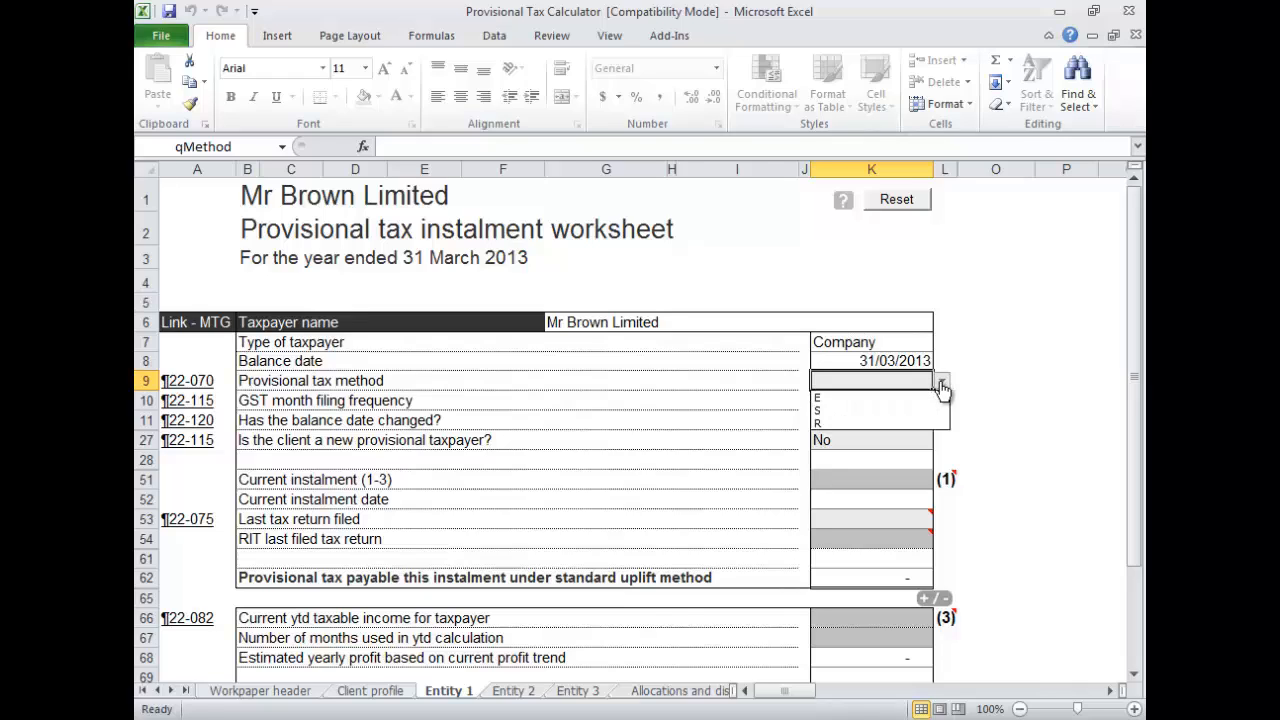
click(907, 407)
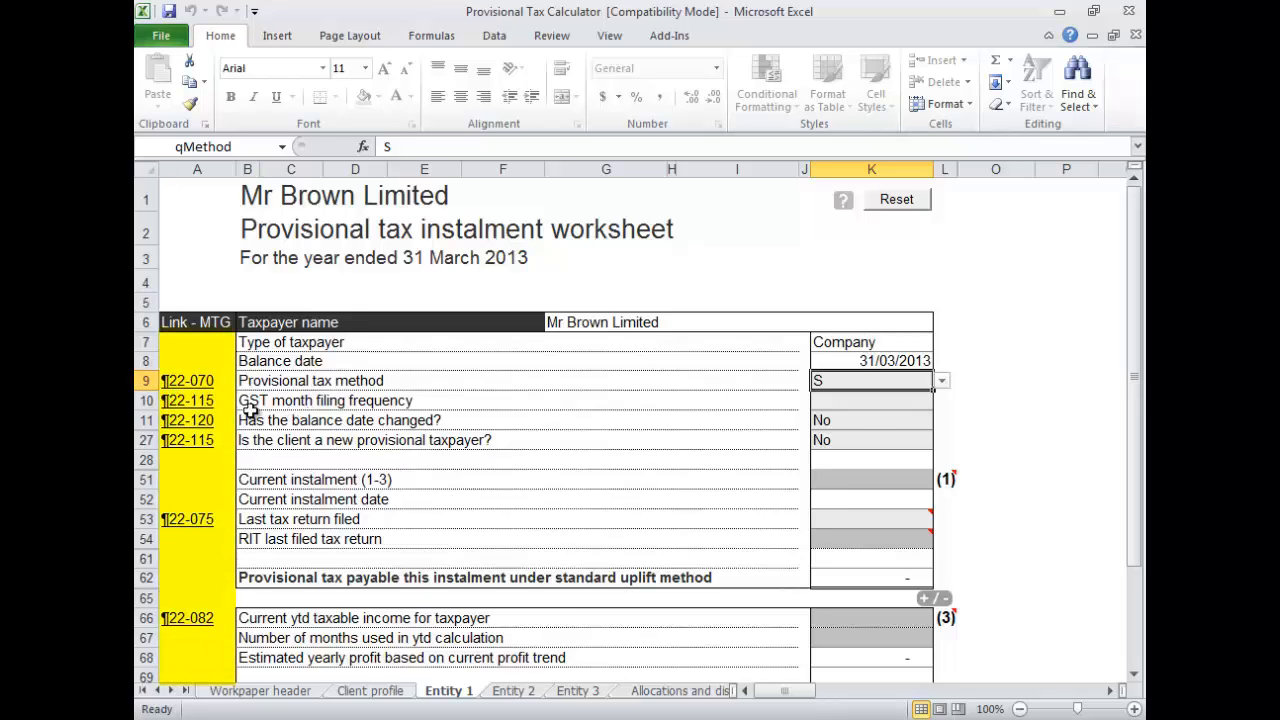
click(190, 381)
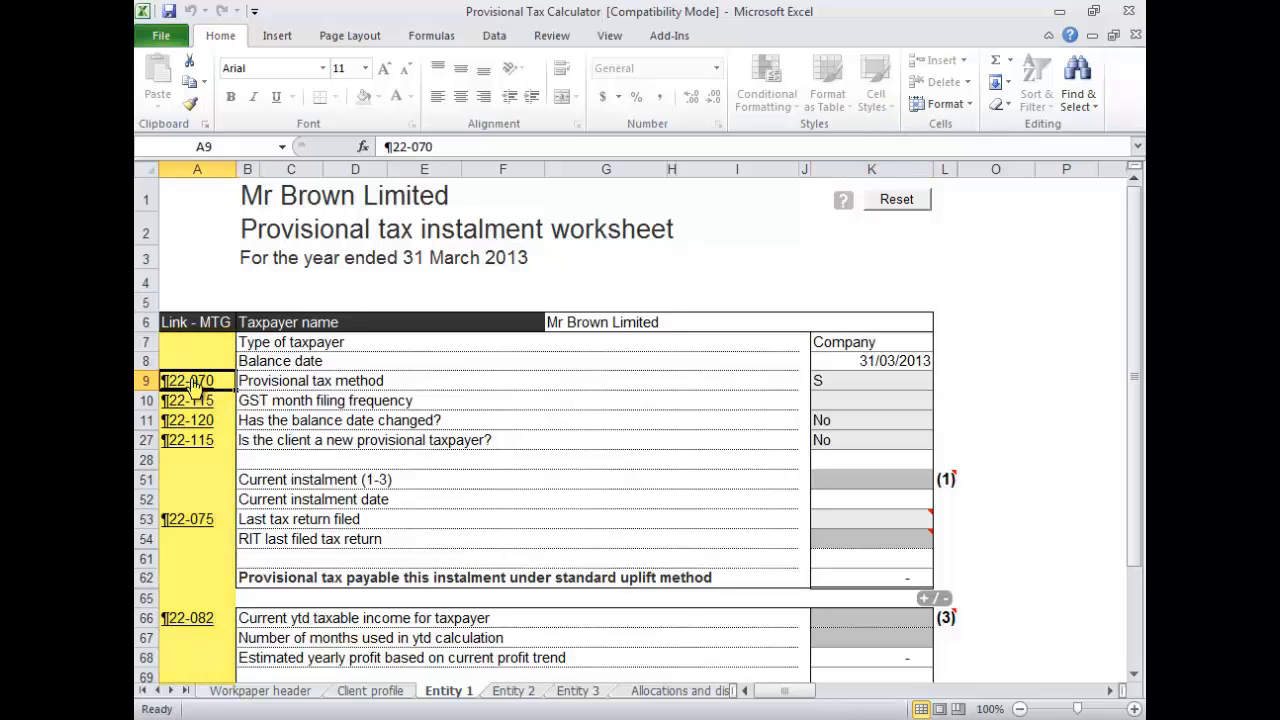
click(193, 385)
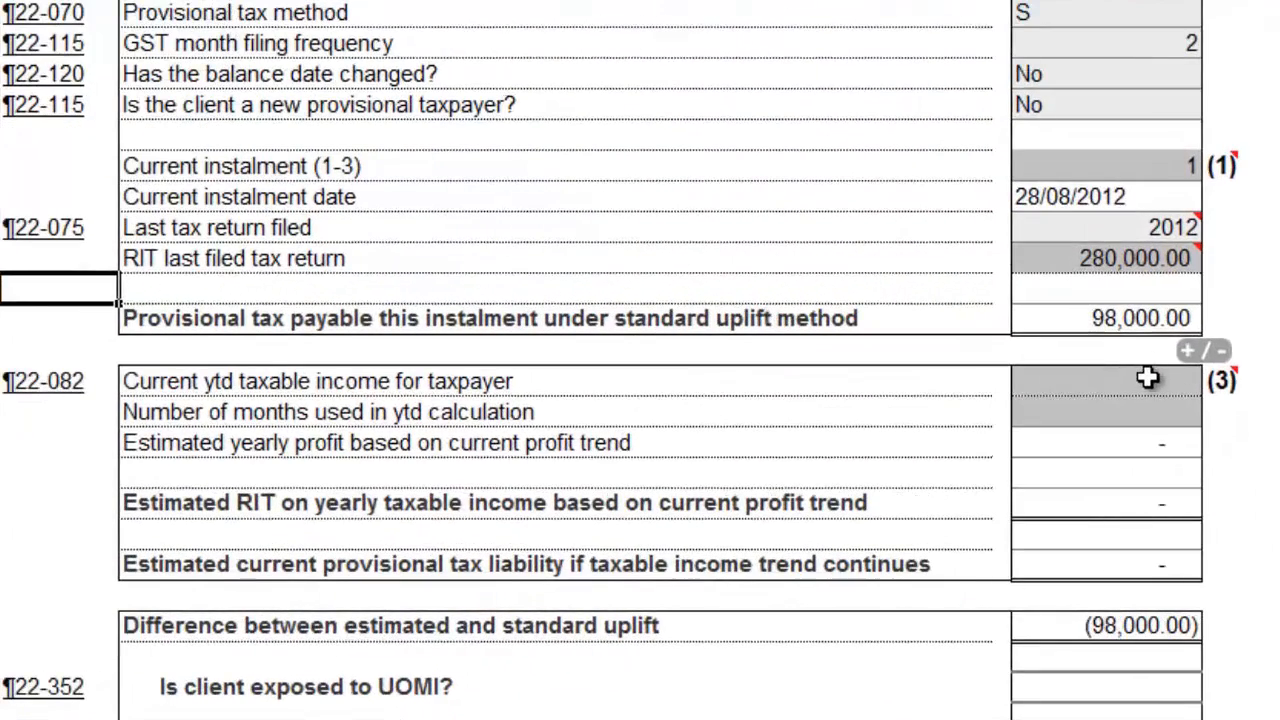
Enter 1000000 as the current ytd taxable income and 6 as the number of months used in the calculation
click(1148, 377)
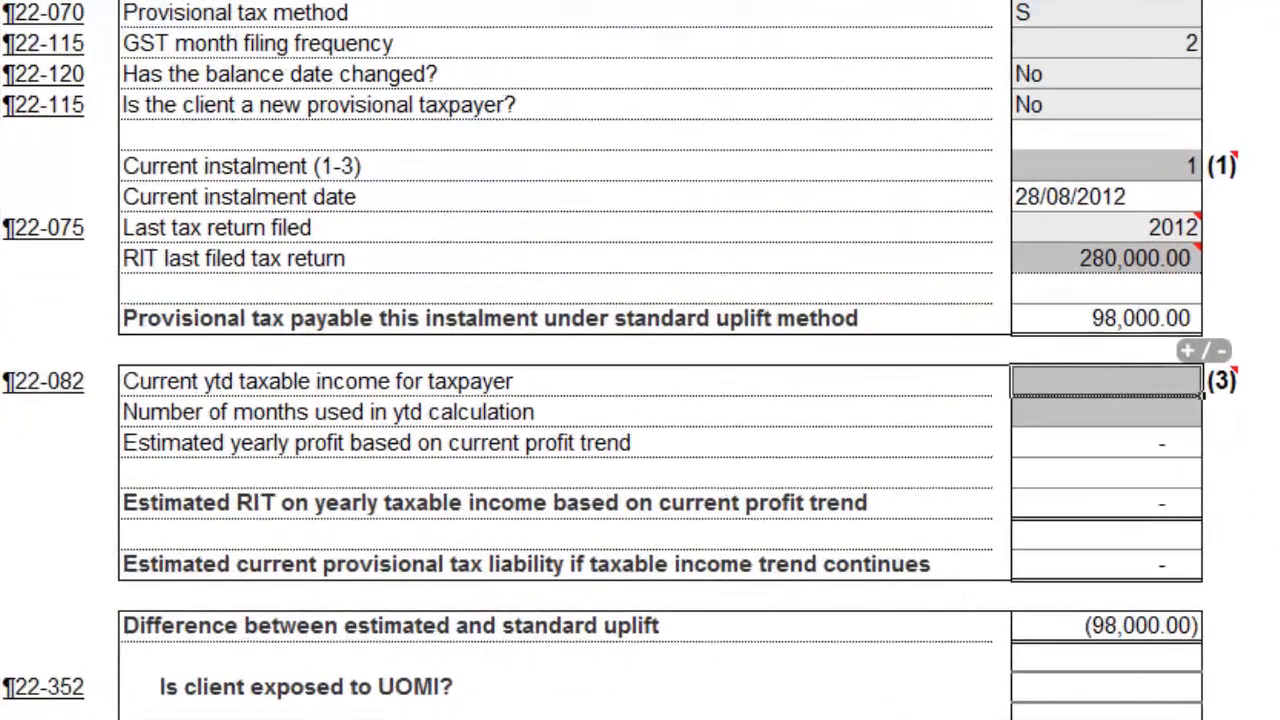
text(1000000)
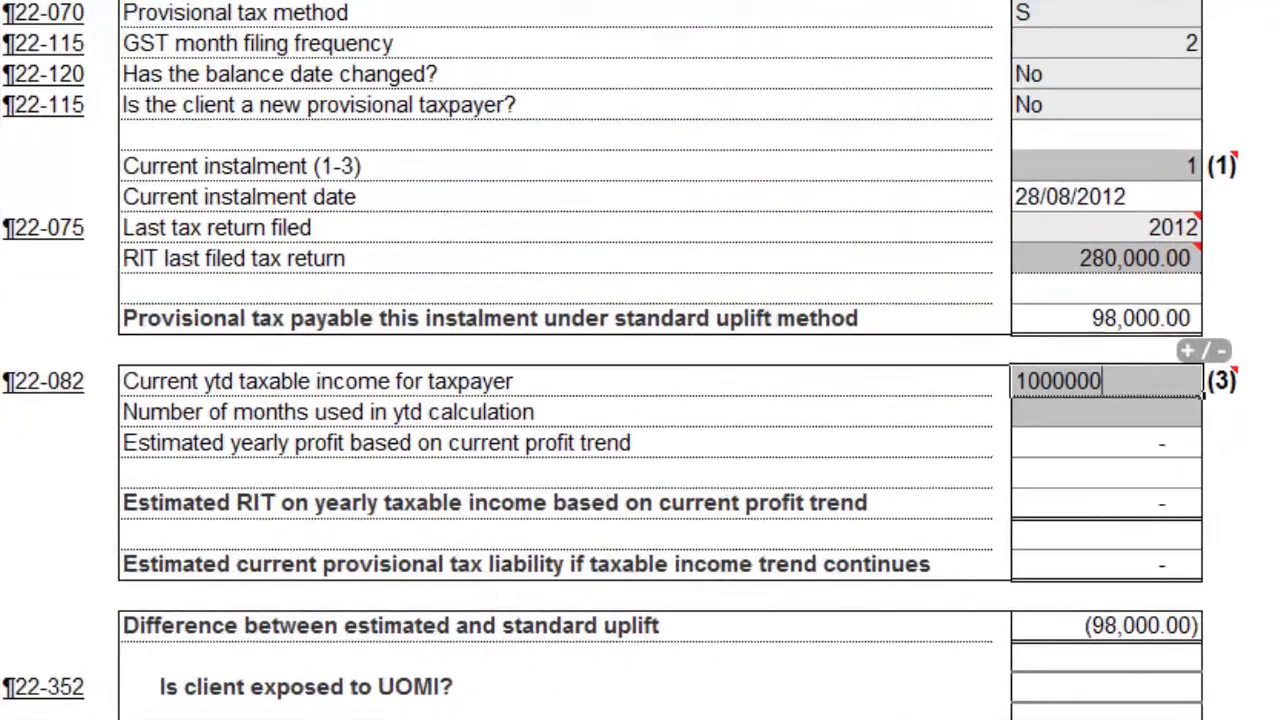
click(1163, 410)
text(6)
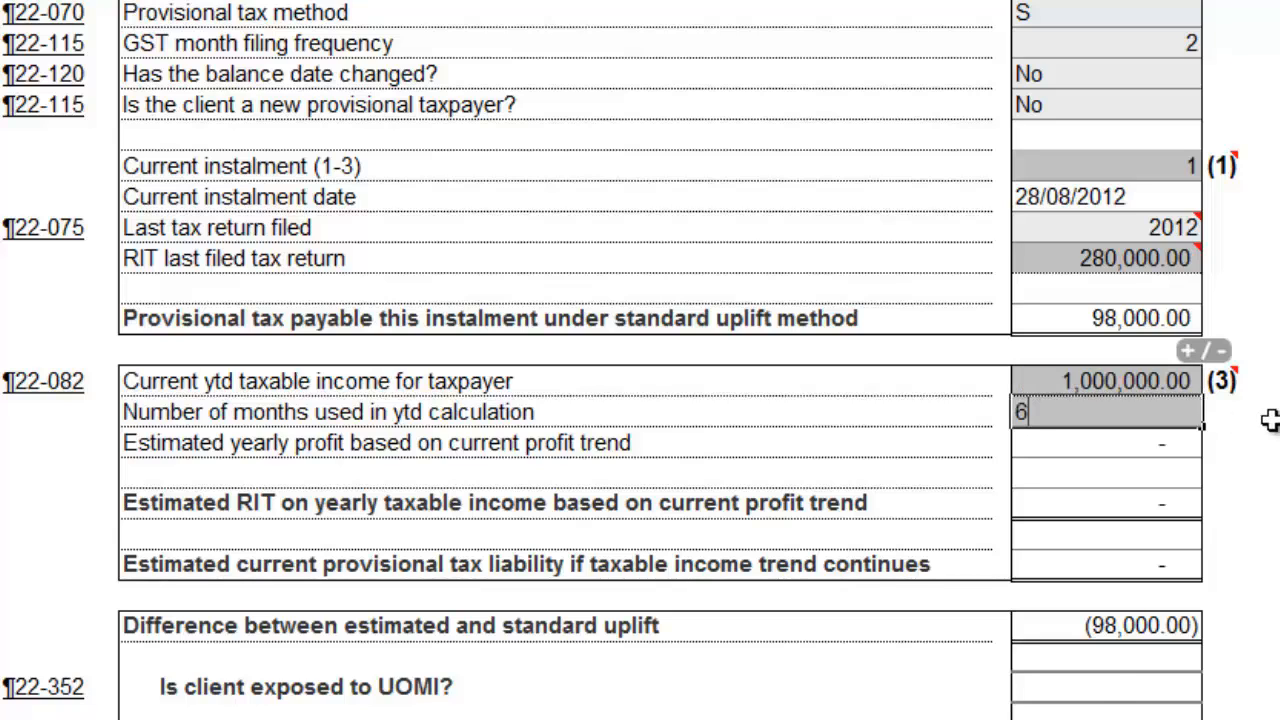
click(1178, 440)
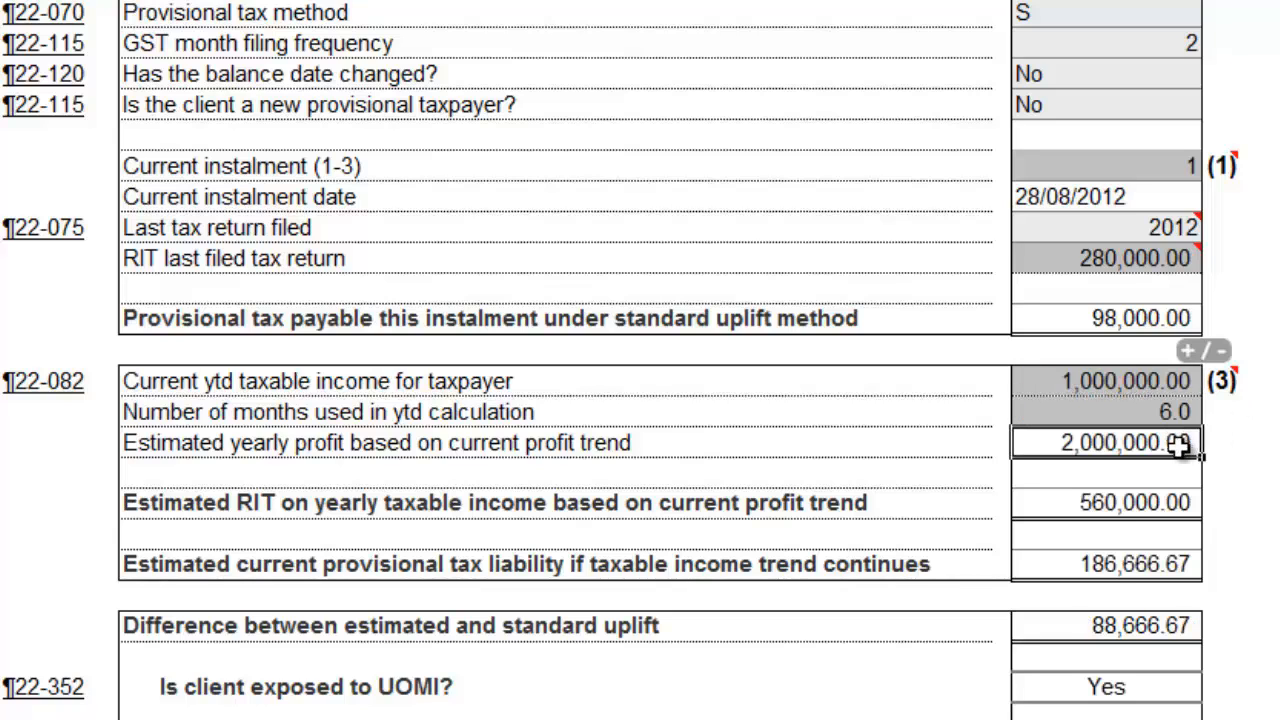
Choose "Profit calculation - contractor" as the worksheet for calculating estimated profit in the Profit estimator tool
scroll(1200, 475, down, 3)
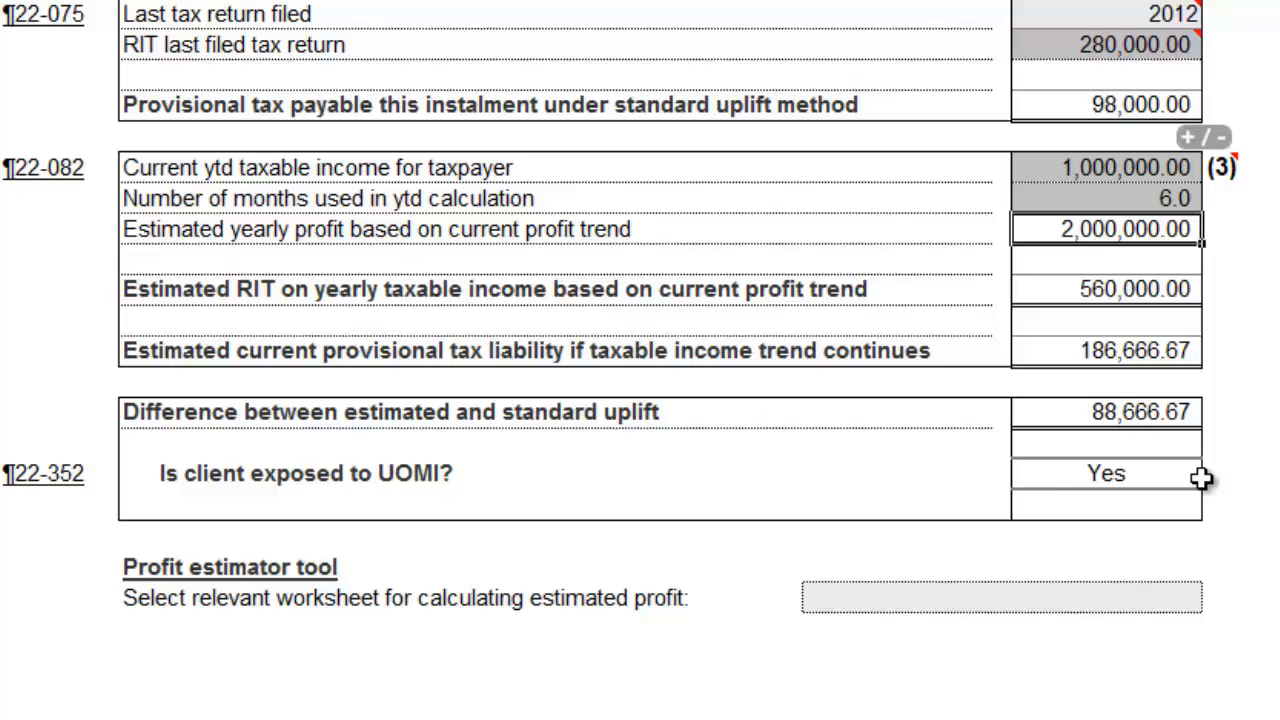
scroll(1200, 478, down, 1)
click(1200, 505)
click(1216, 510)
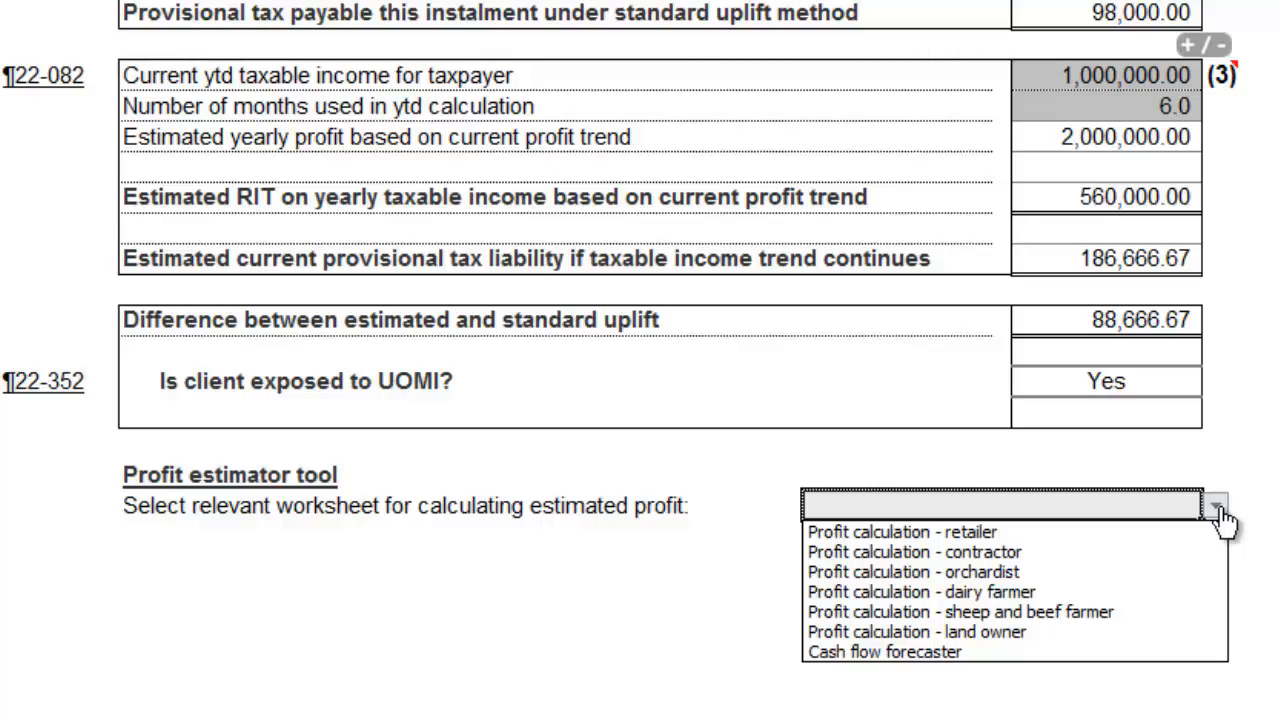
click(1154, 553)
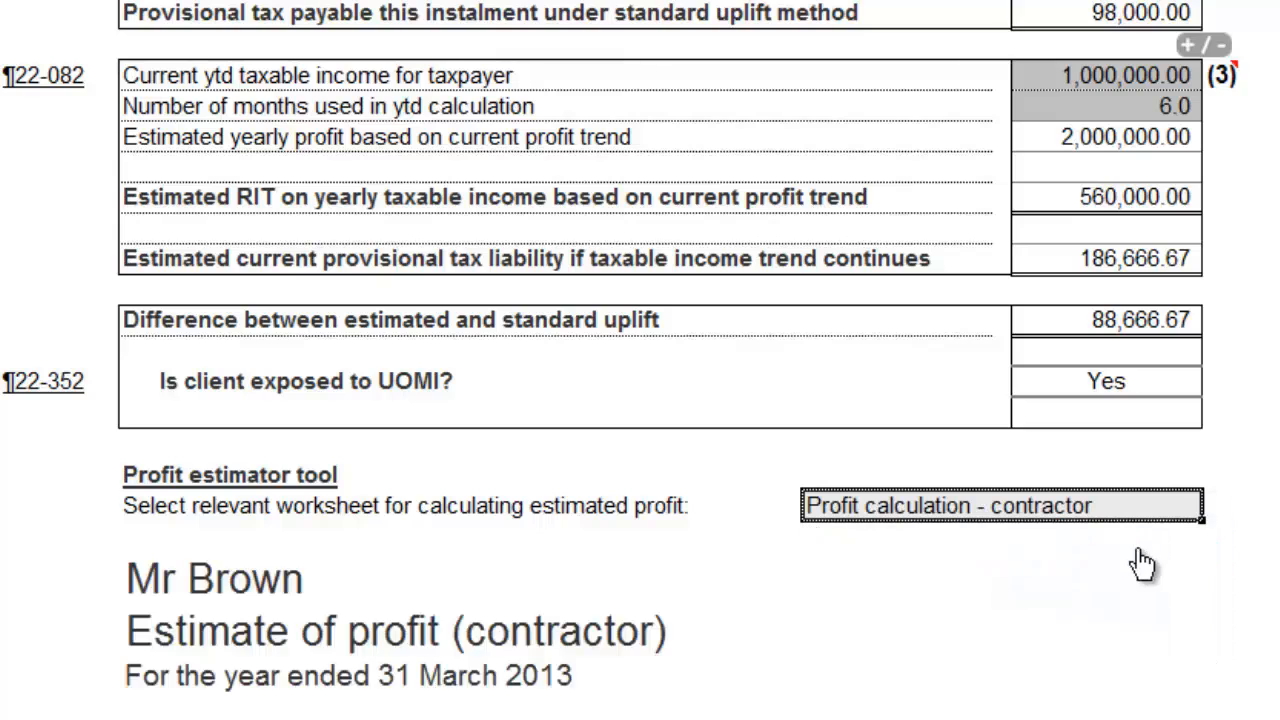
In the contractor profit estimate's Estimated 31/03/2013 column, enter Sales of 4,000,000 and Direct costs of 1,000,000
scroll(1143, 600, down, 1)
scroll(1143, 563, down, 4)
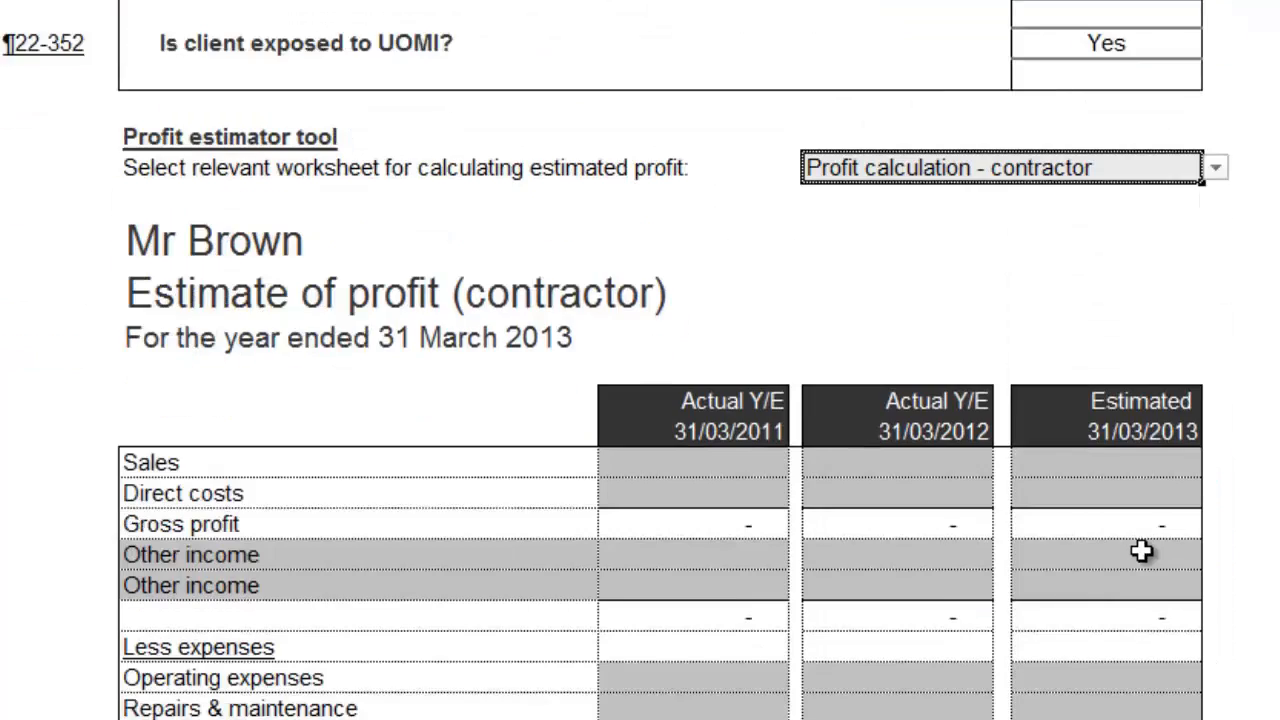
scroll(1143, 543, down, 2)
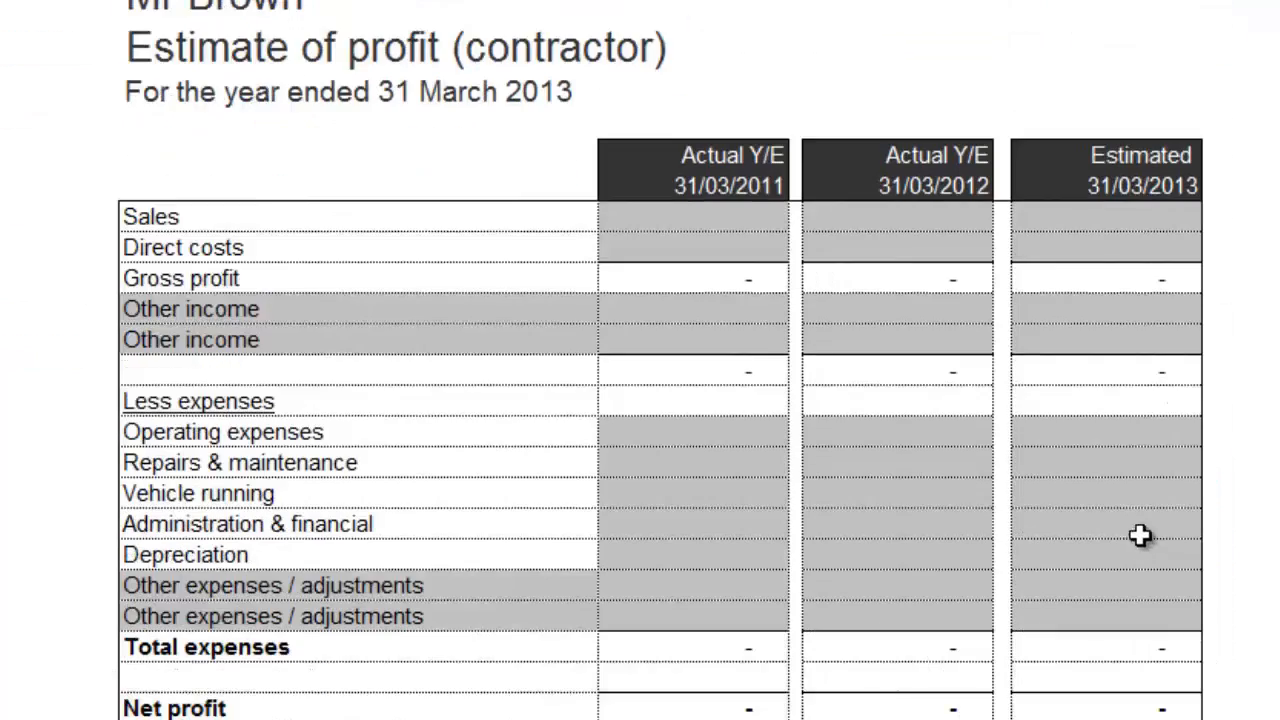
click(1088, 224)
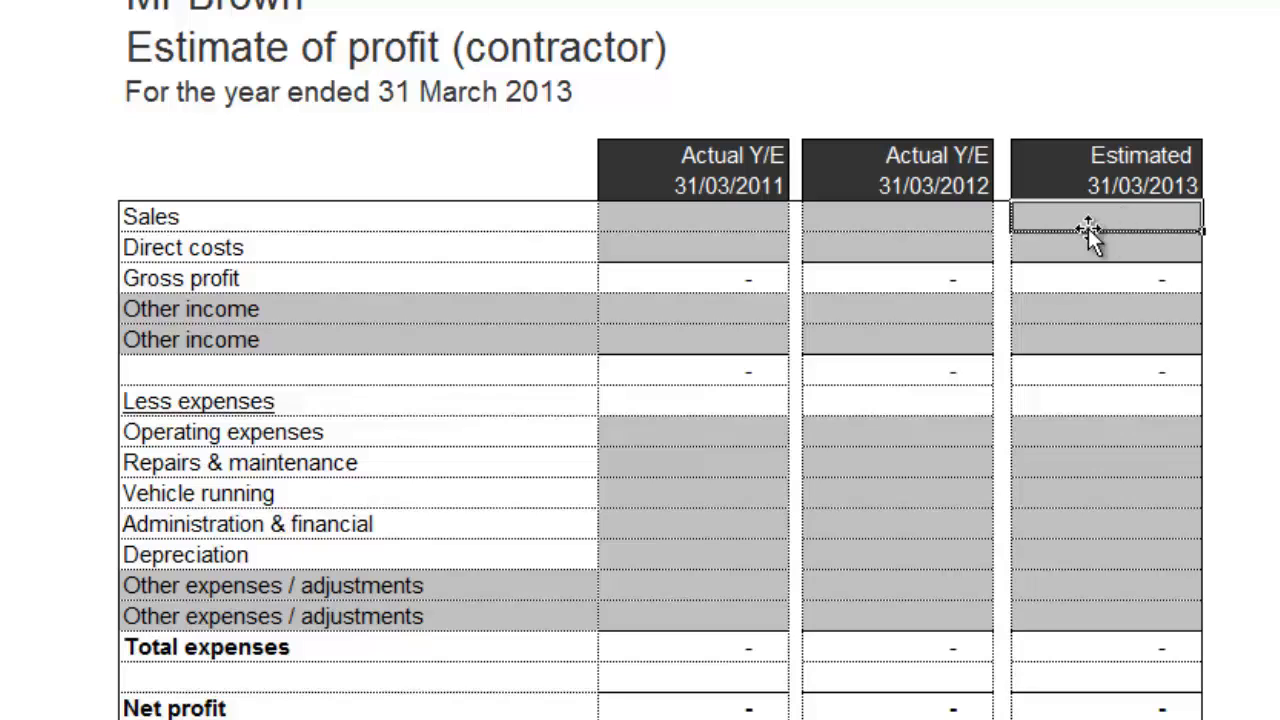
text(4,000,0)
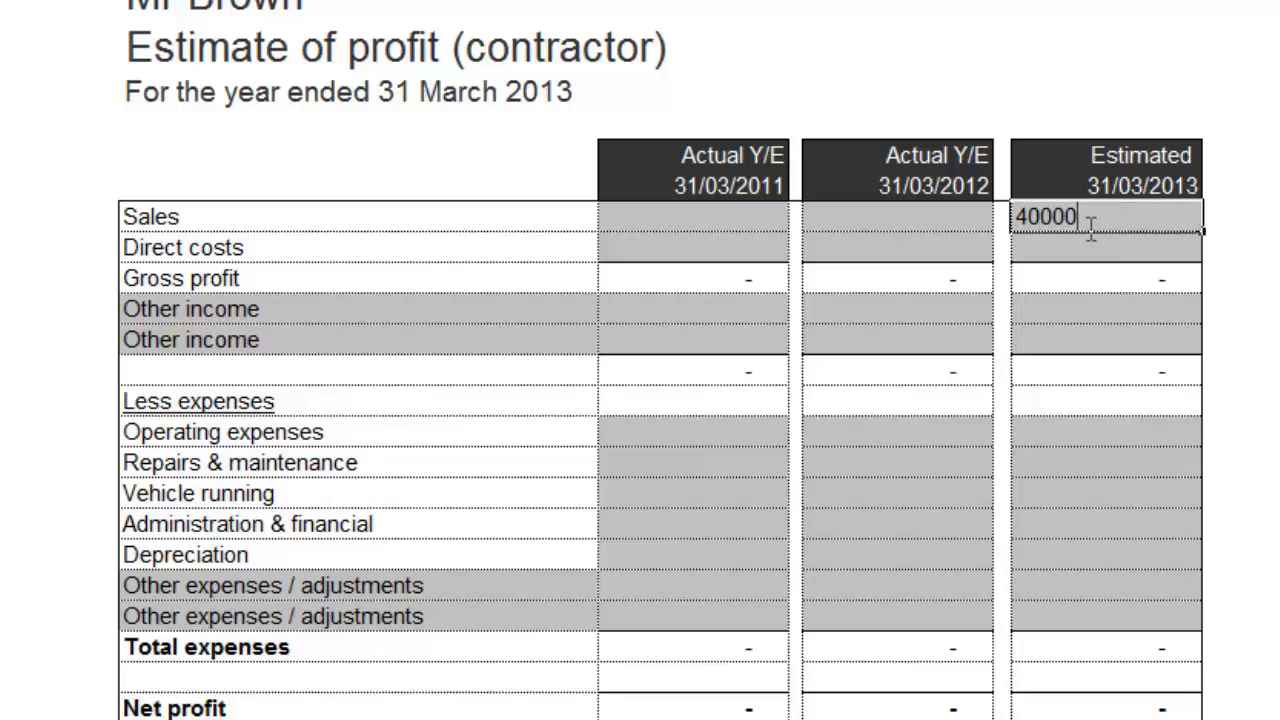
text(00)
key(Return)
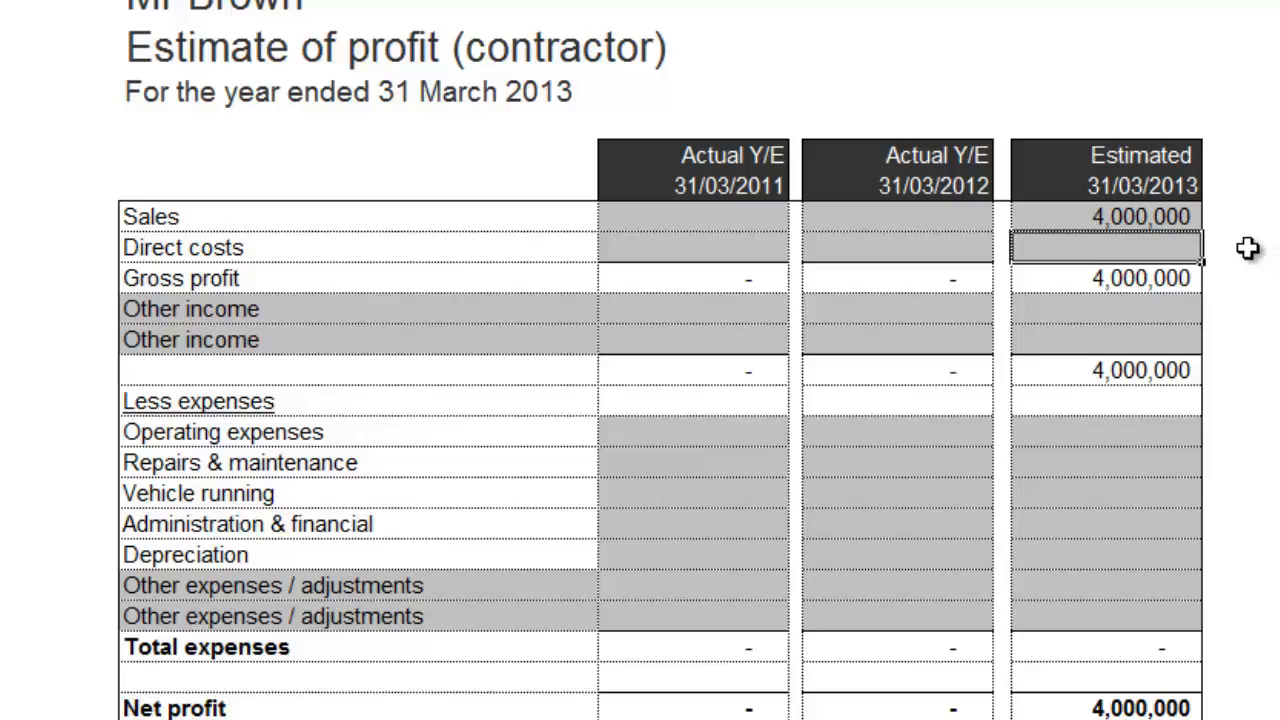
text(1)
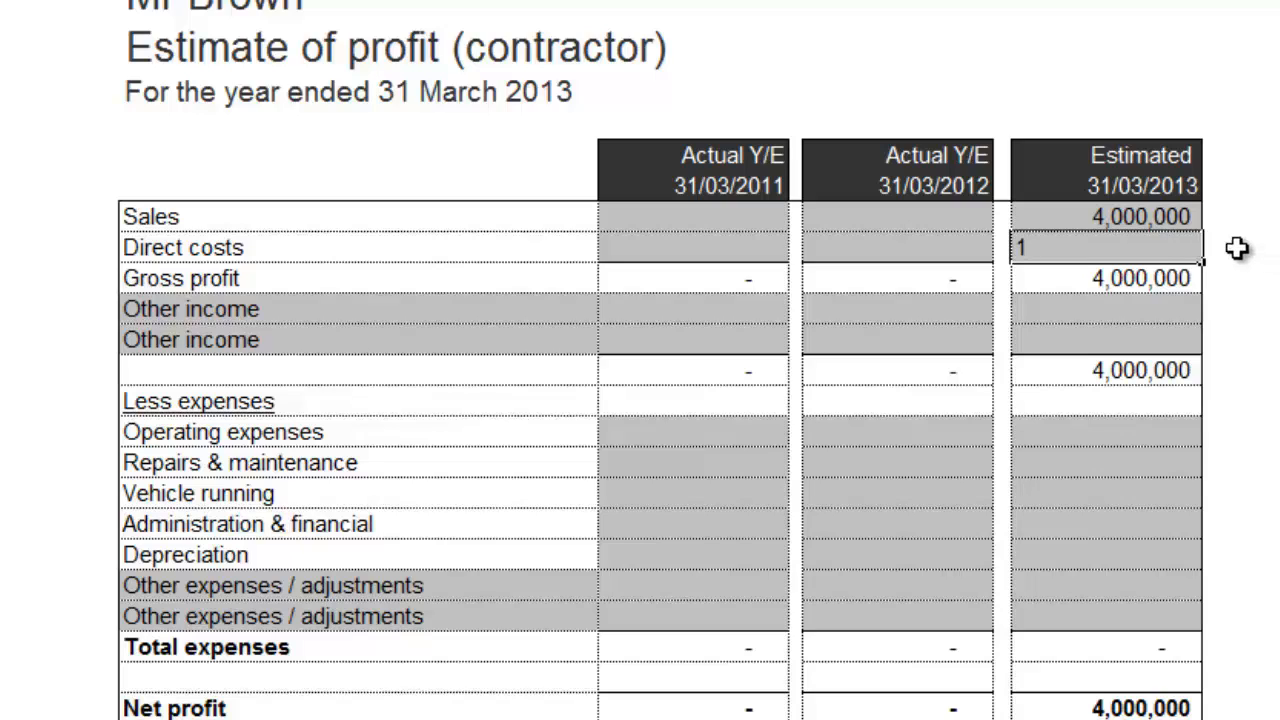
text(000000)
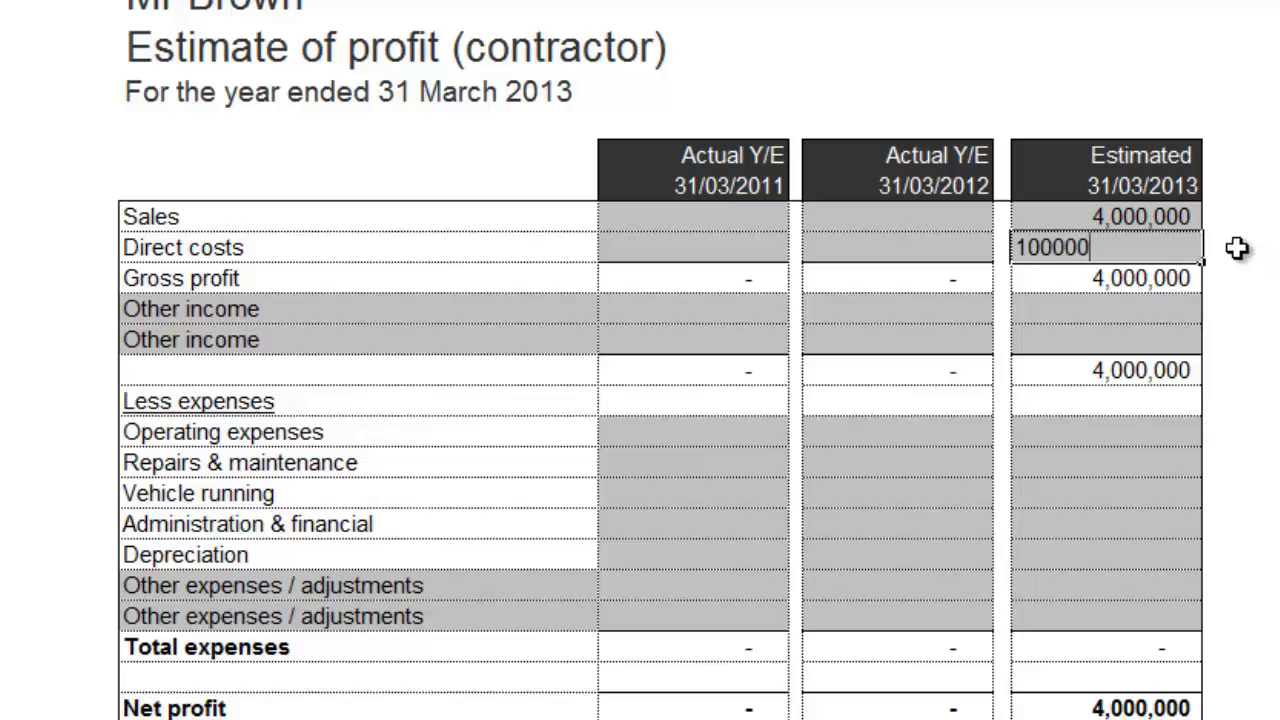
In the Estimated 31/03/2013 column, enter Operating expenses of 50,000 and Repairs & maintenance of 60,000
click(1166, 434)
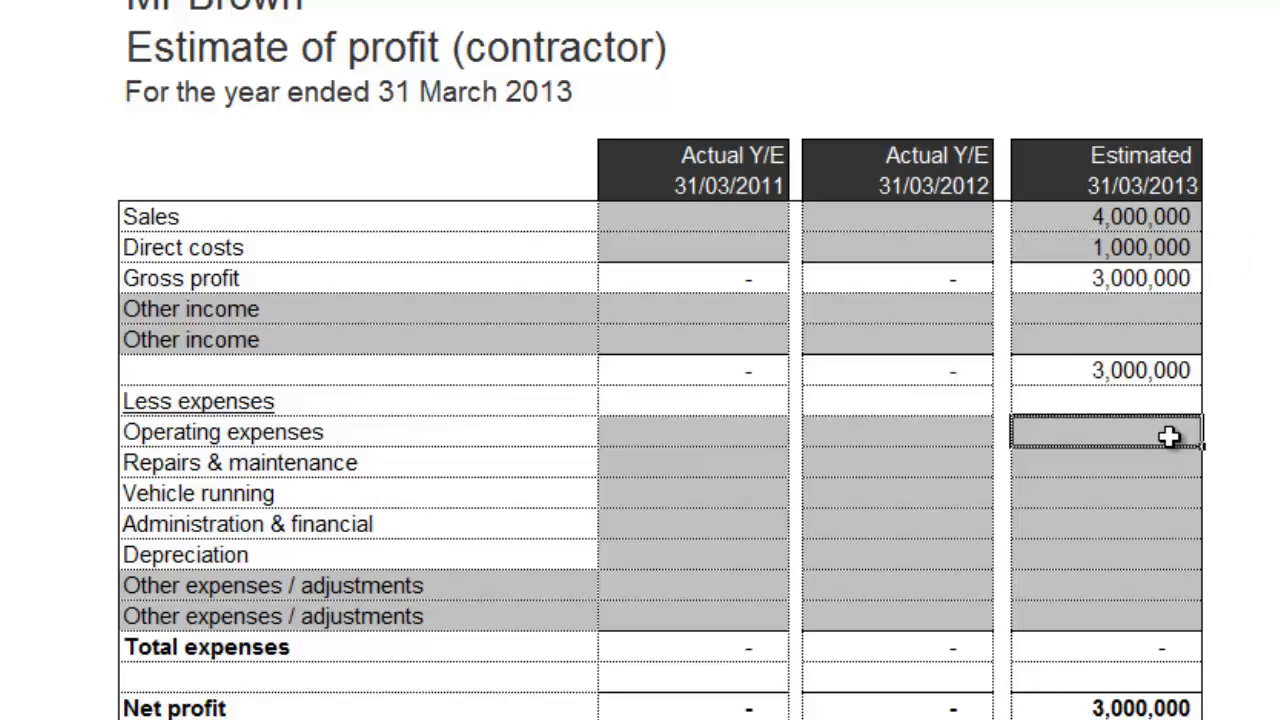
text(50000)
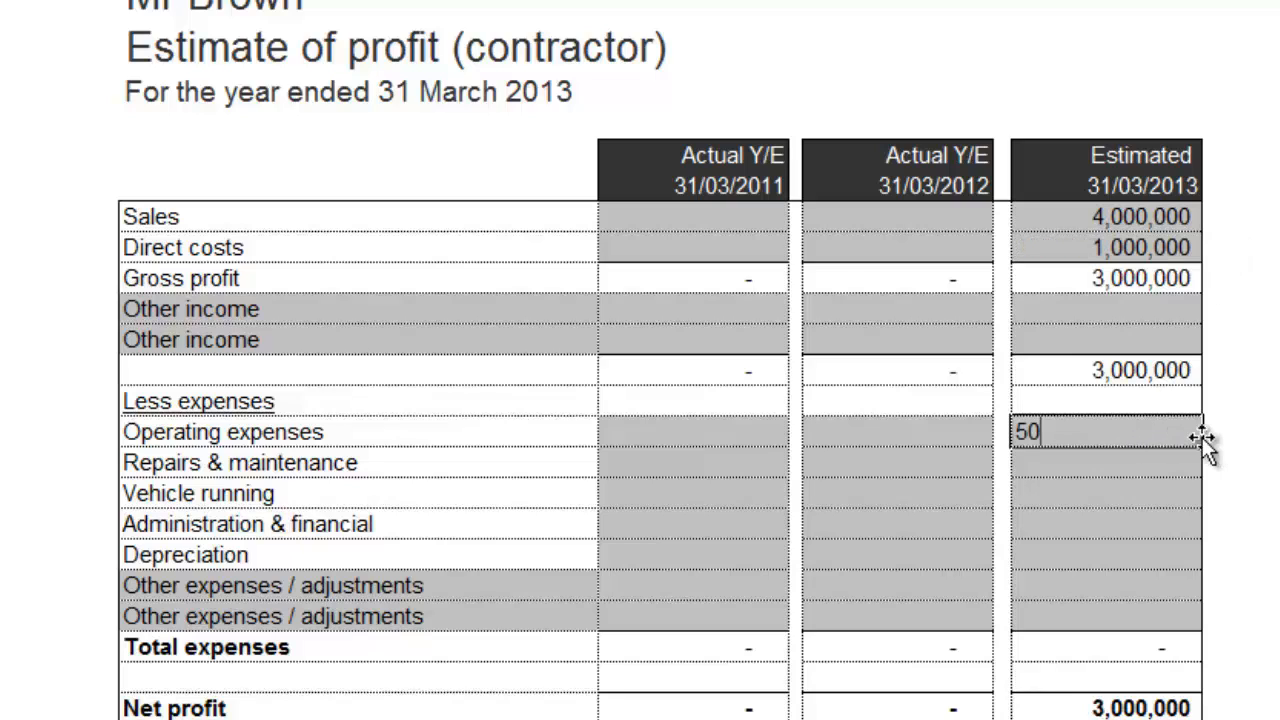
key(Return)
text(60000)
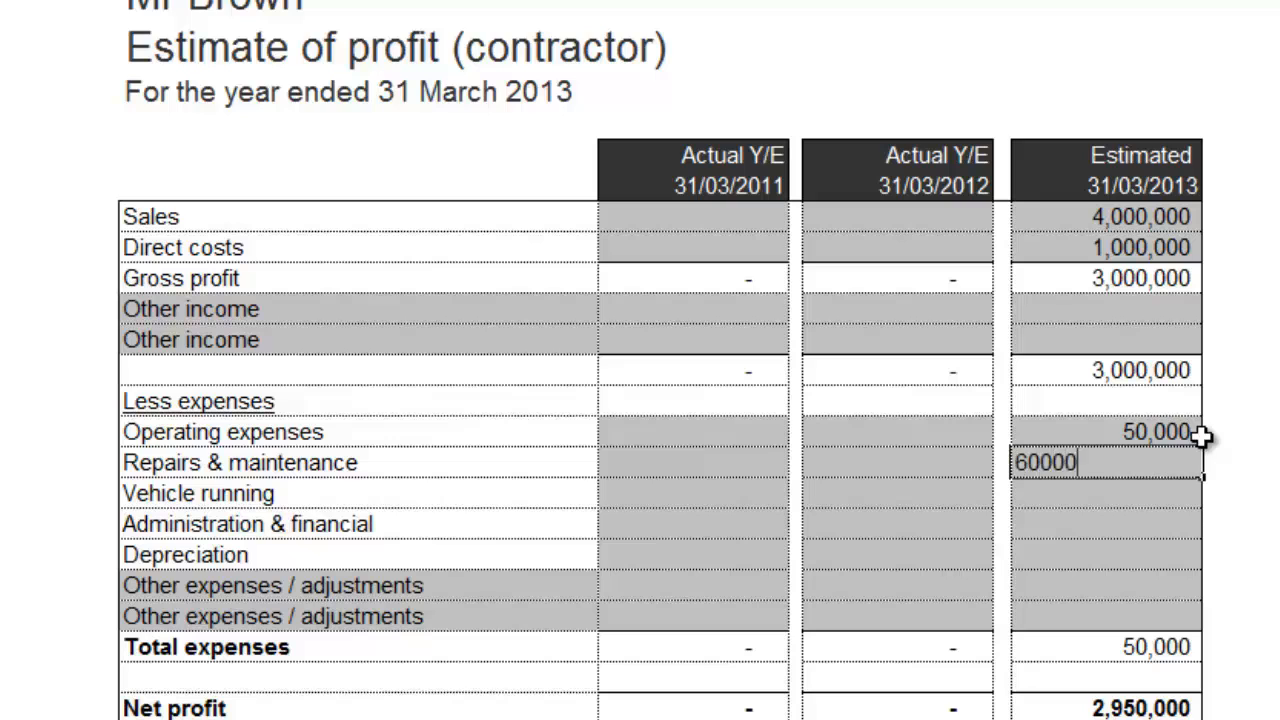
key(Return)
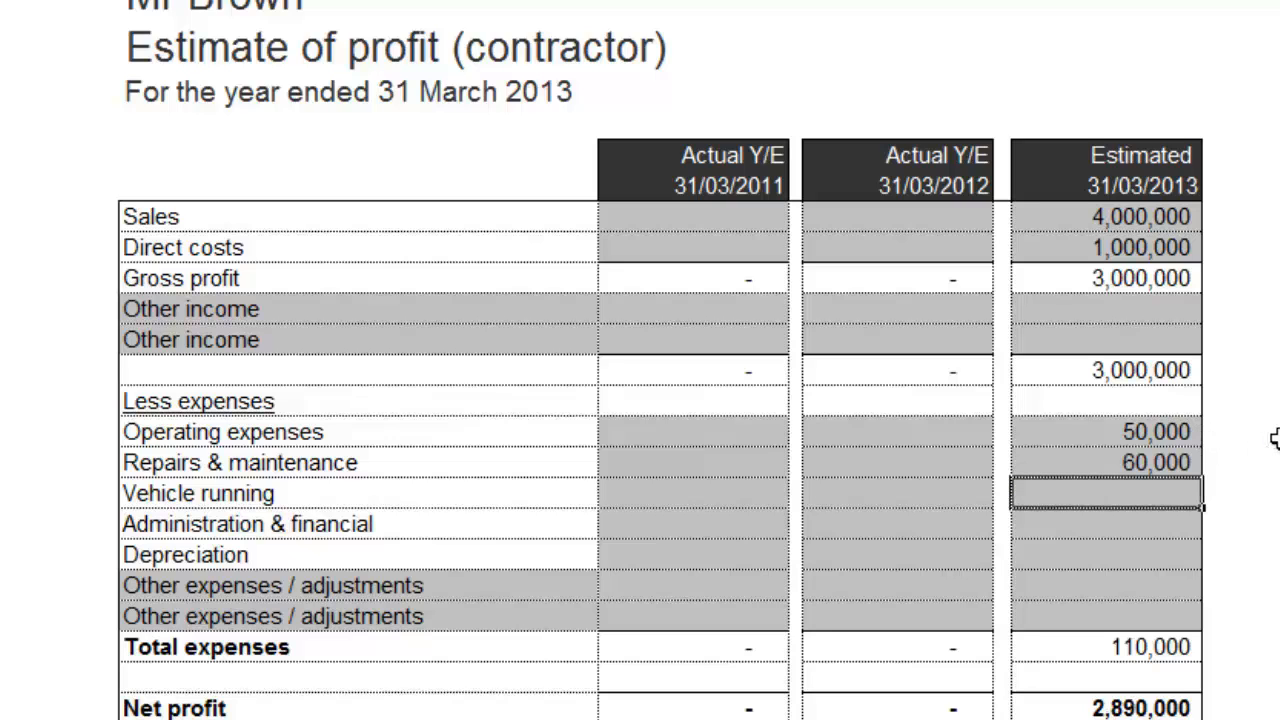
Enter estimated Vehicle running of 70,000, Administration & financial of 80,000 and Depreciation of 10,000 for 31/03/2013
scroll(1271, 434, down, 1)
text(70000)
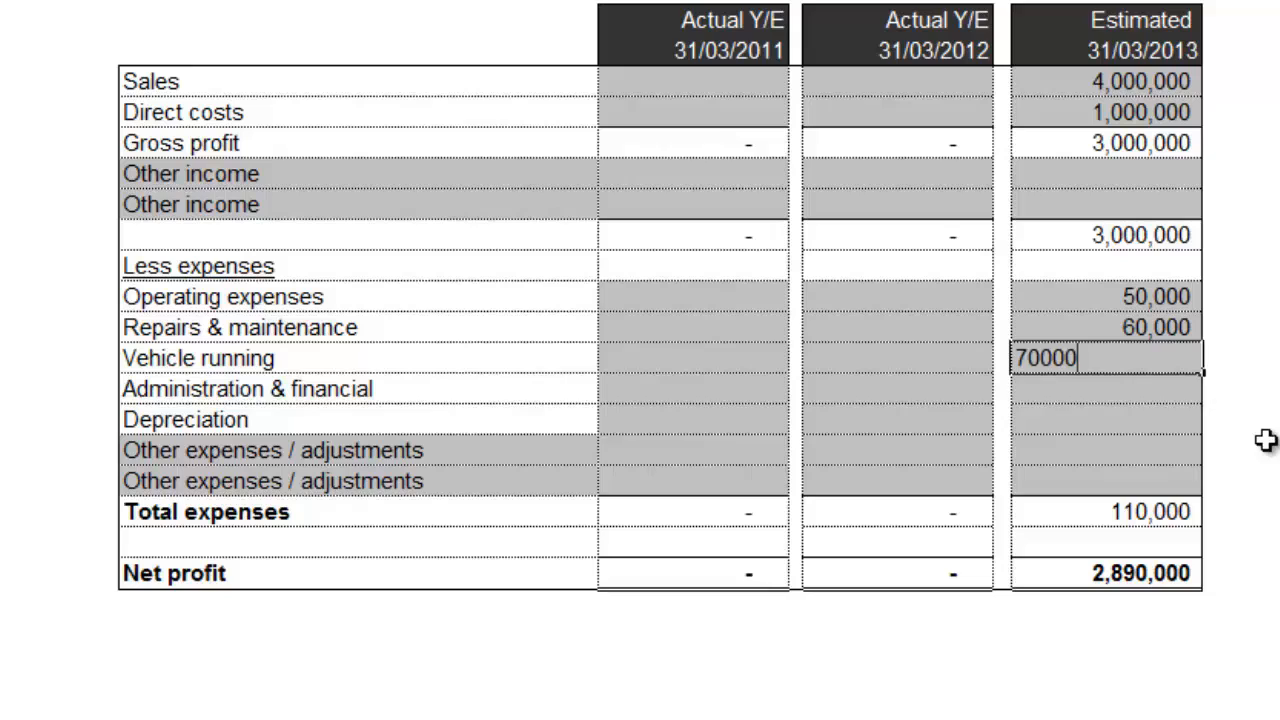
key(Return)
text(80000)
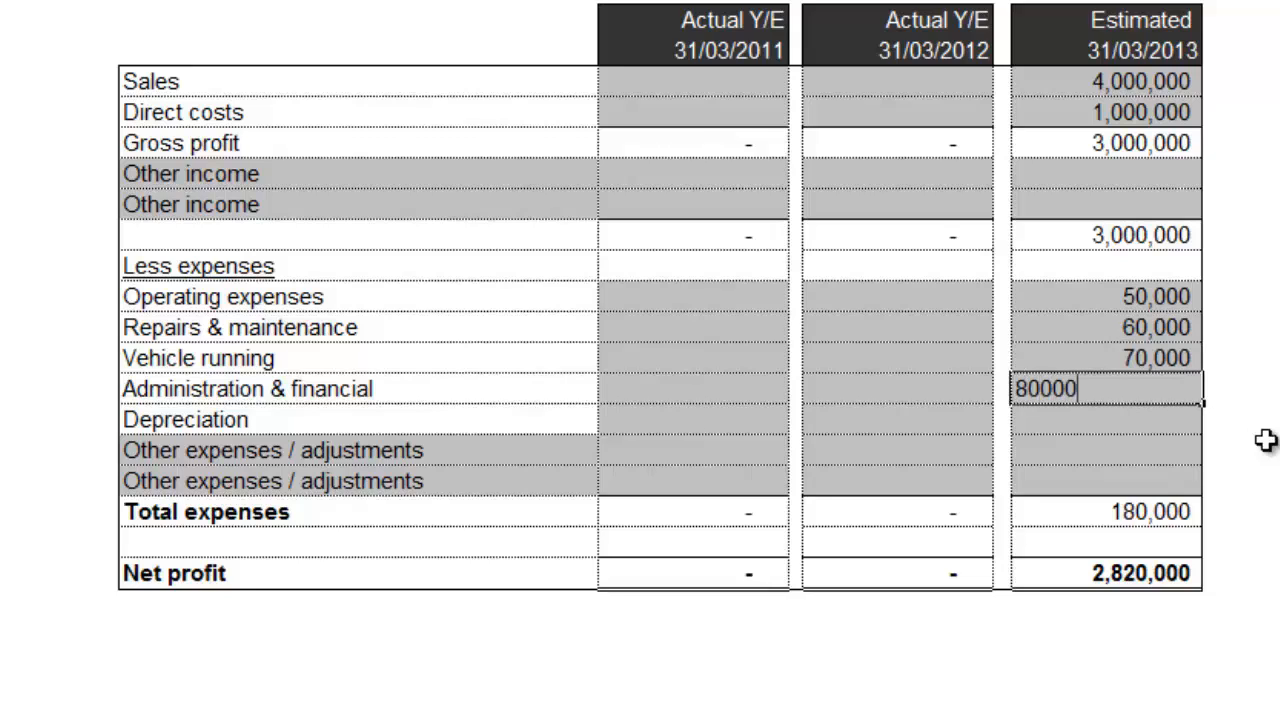
key(Return)
text(9)
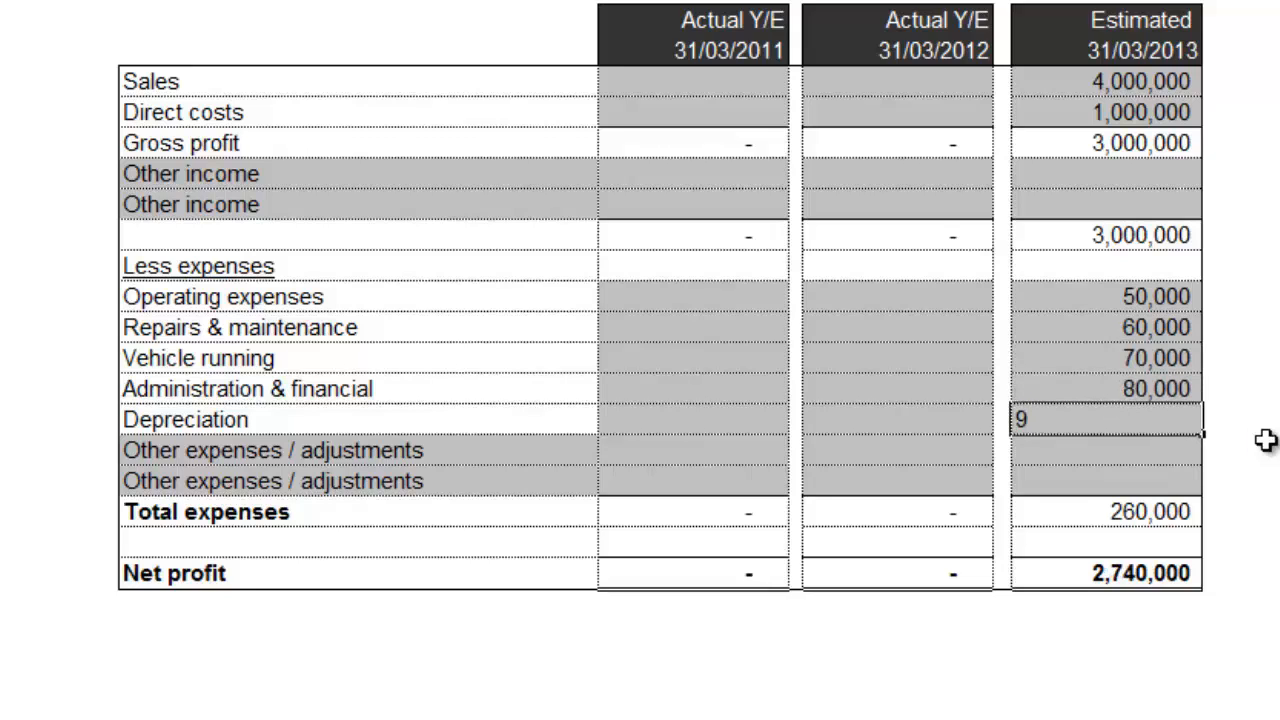
key(BackSpace)
text(10000)
key(Return)
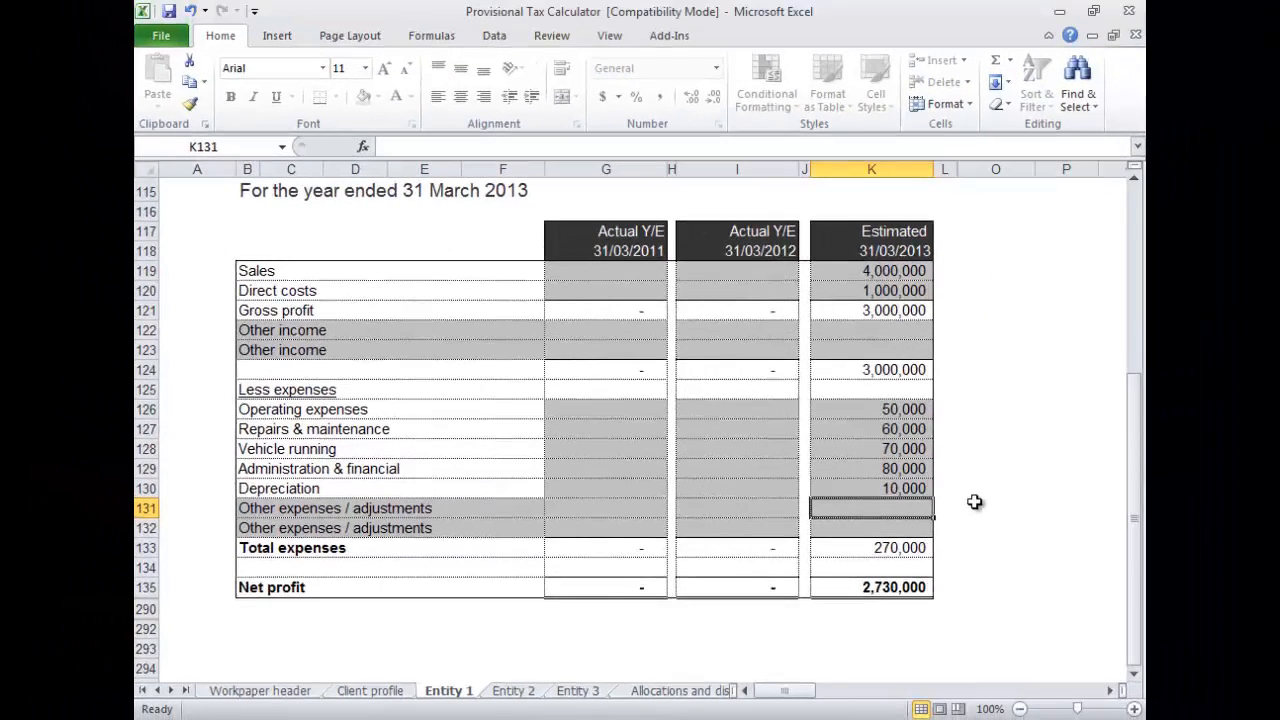
On the Allocations and distributions sheet, allocate company shareholder salaries of 150,000 to the first shareholder and 50,000 to the second
click(712, 691)
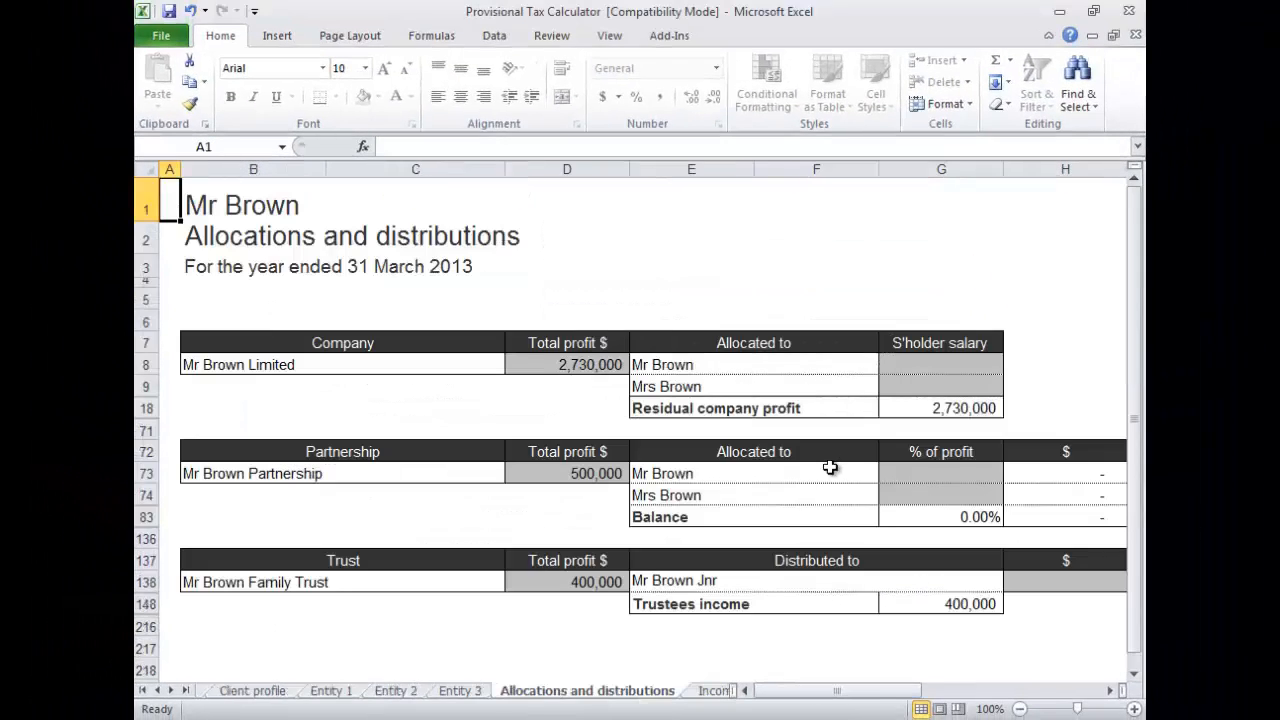
click(991, 365)
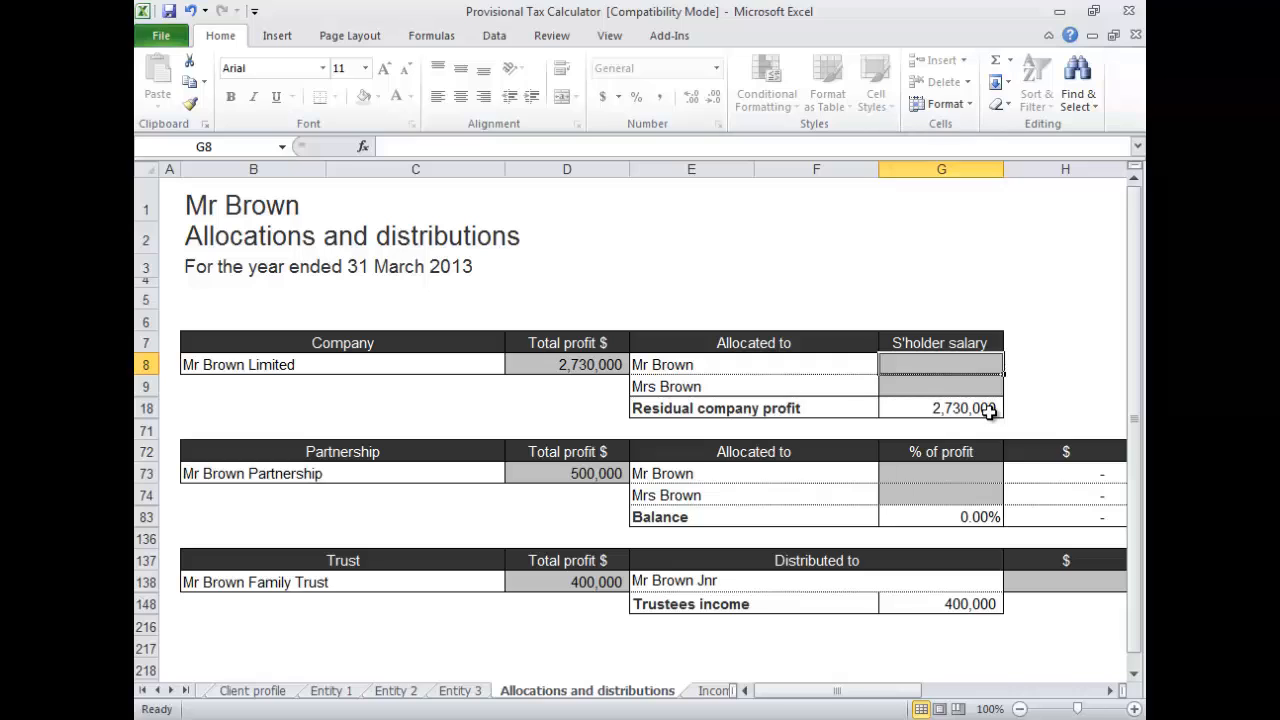
text(150000)
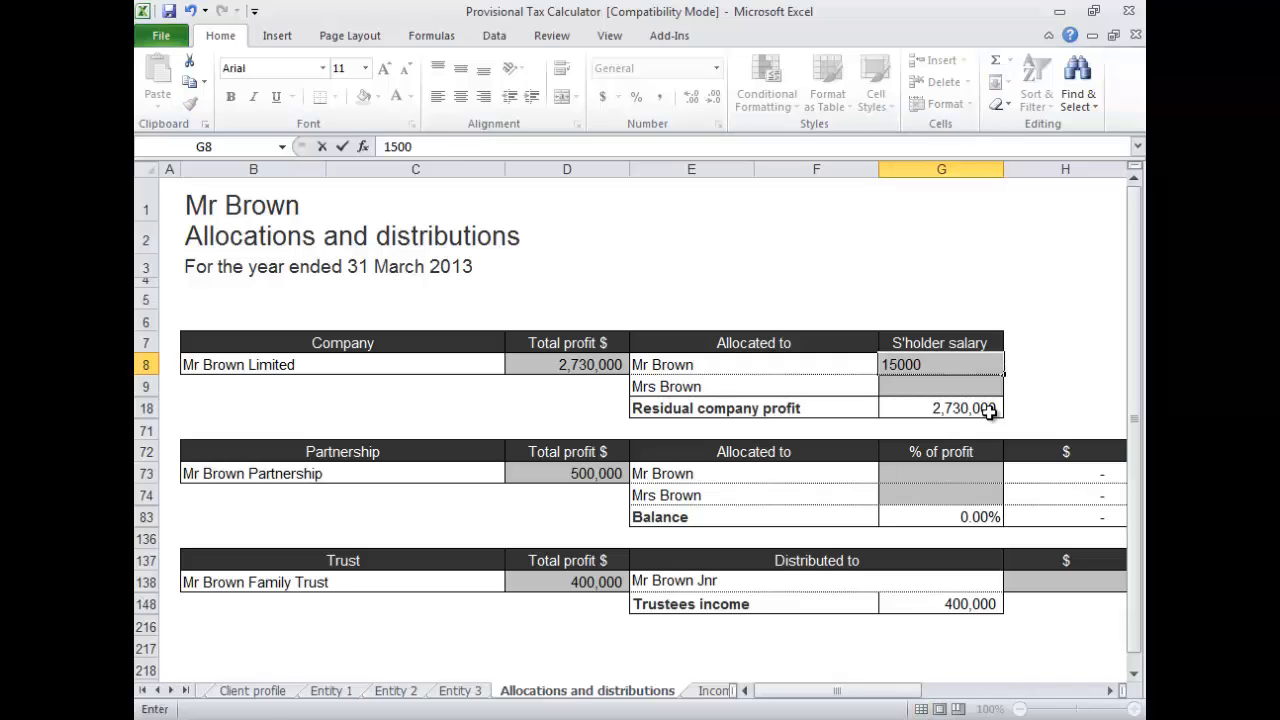
key(Return)
text(50000)
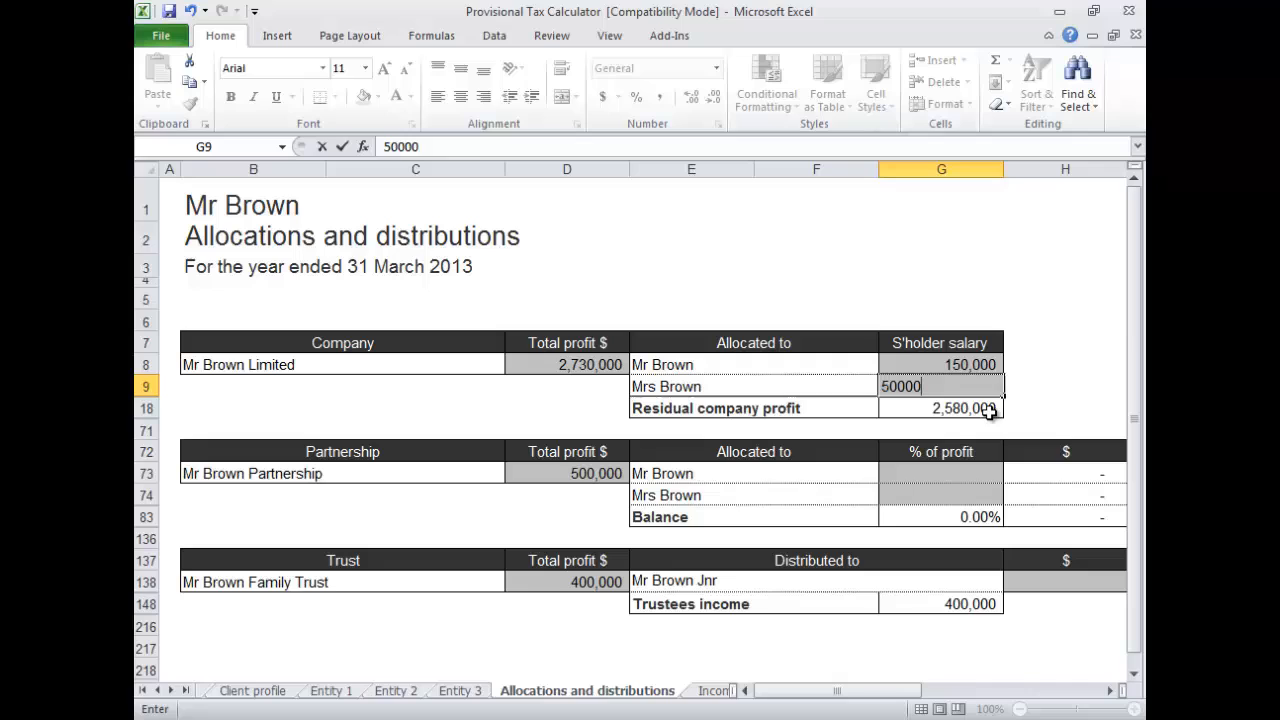
key(Return)
Allocate the partnership profit 60% to the first partner and 40% to the second
click(980, 473)
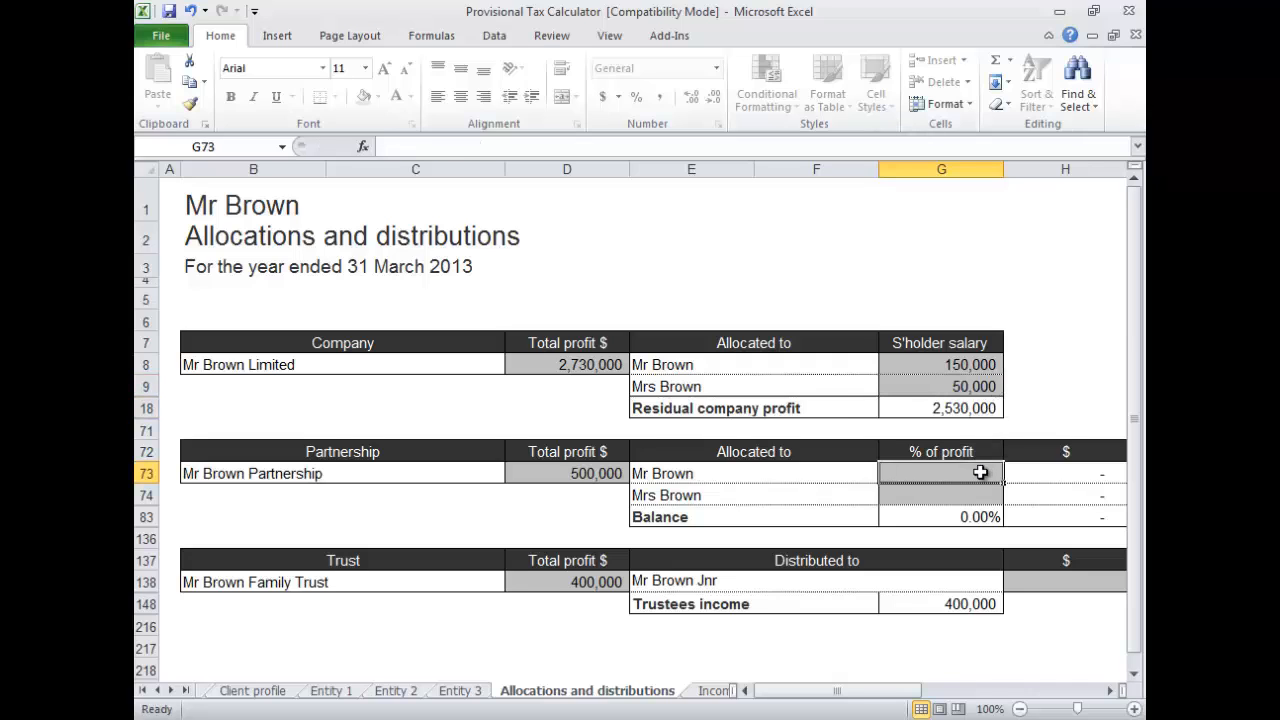
text(60)
key(Return)
text(40)
key(Return)
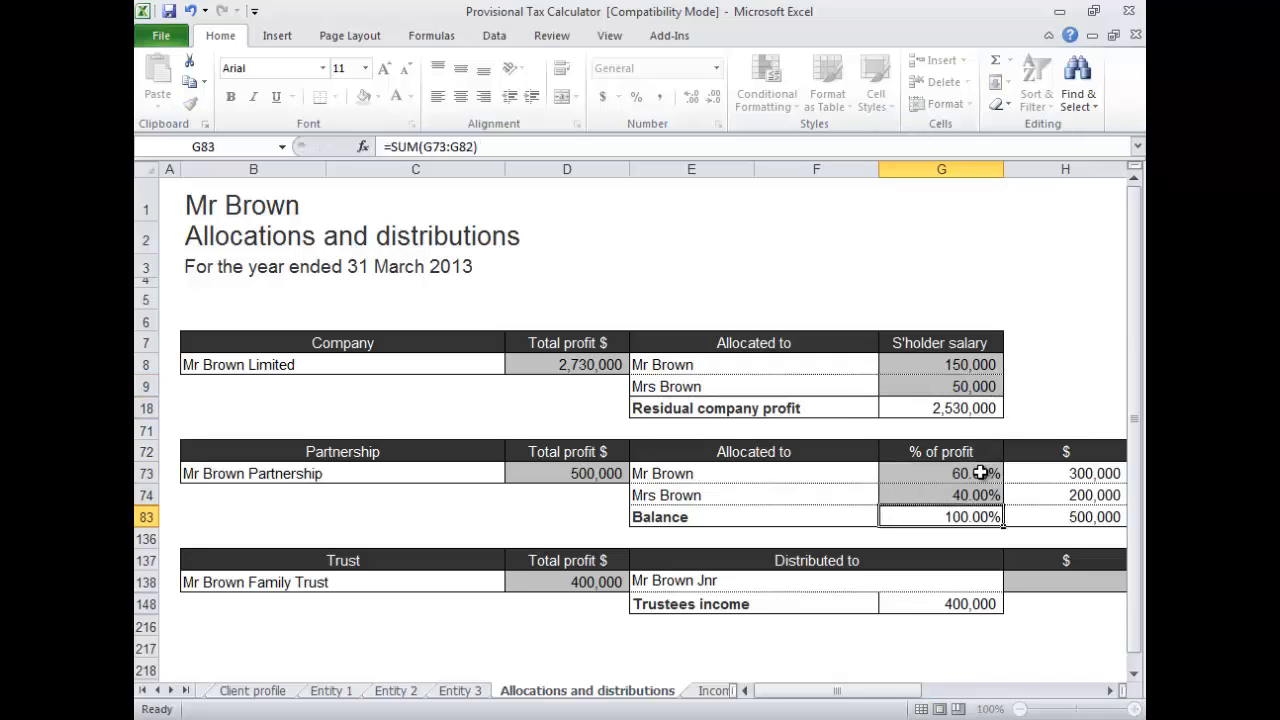
Distribute 50,000 of the family trust's profit to the listed beneficiary
click(1051, 587)
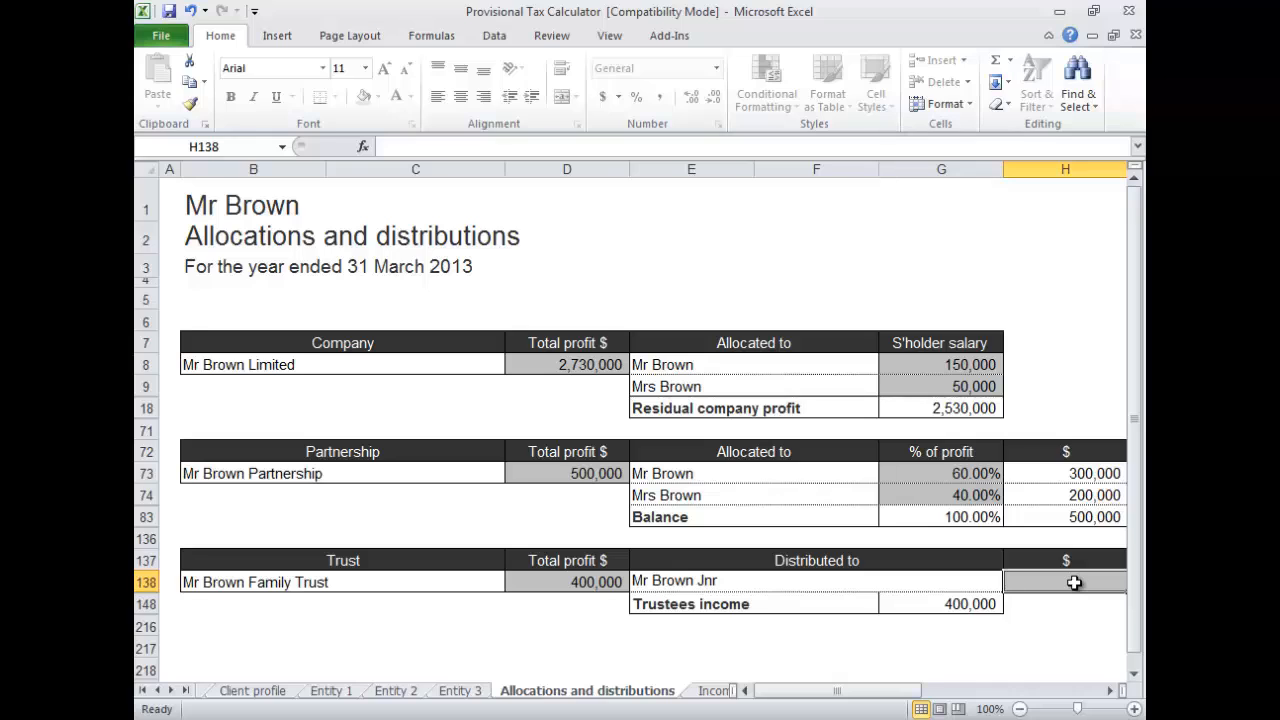
text(50,000)
key(Return)
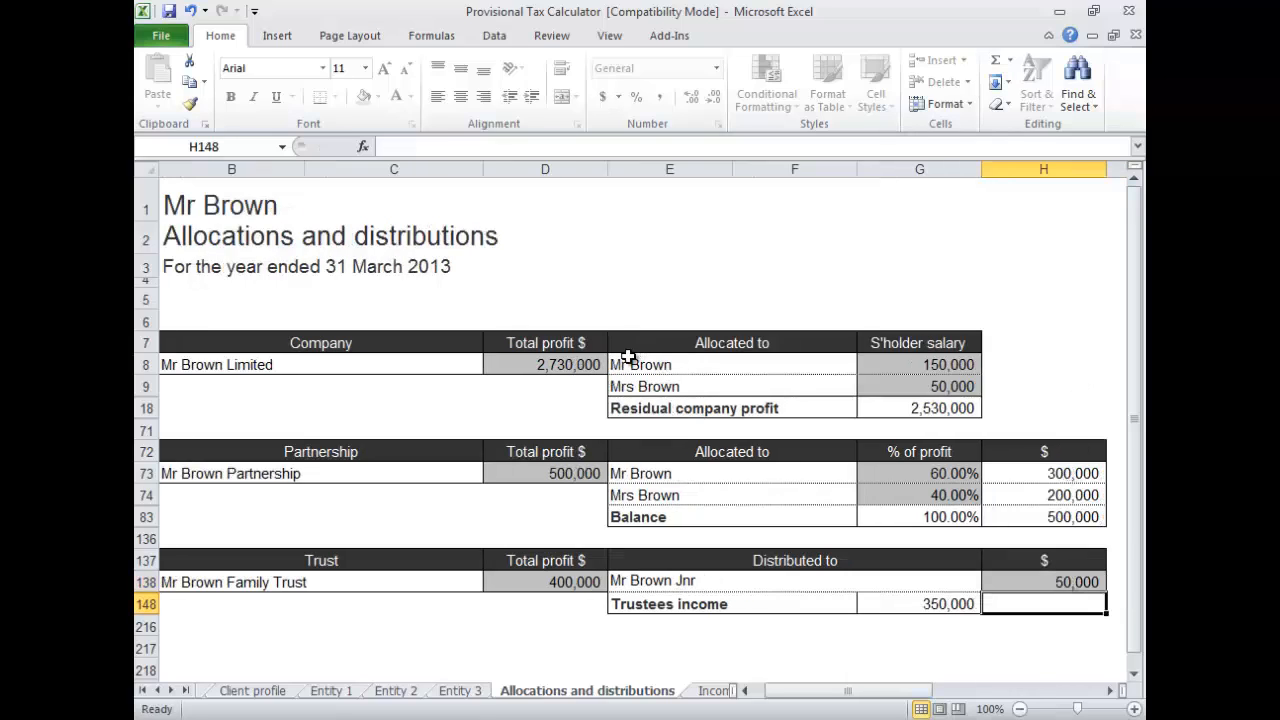
Overwrite the company's total profit with 1,050,000 on the Allocations and distributions sheet
click(588, 362)
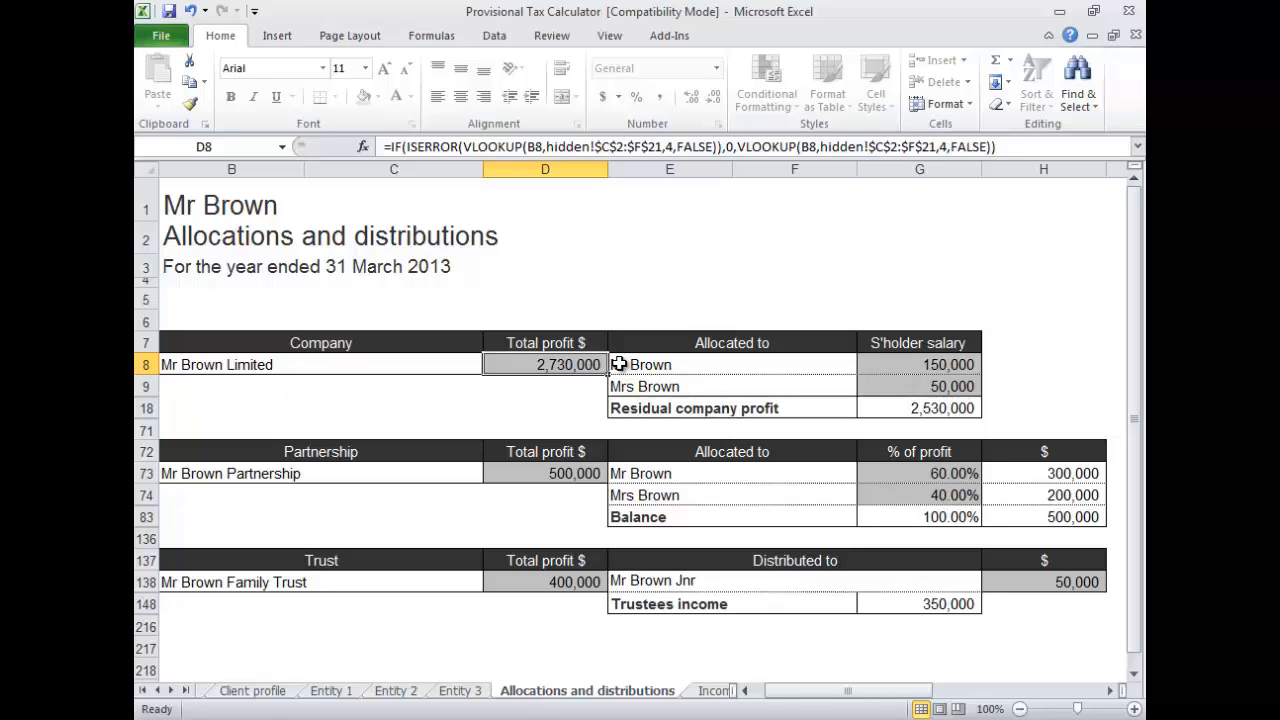
text(1,050,)
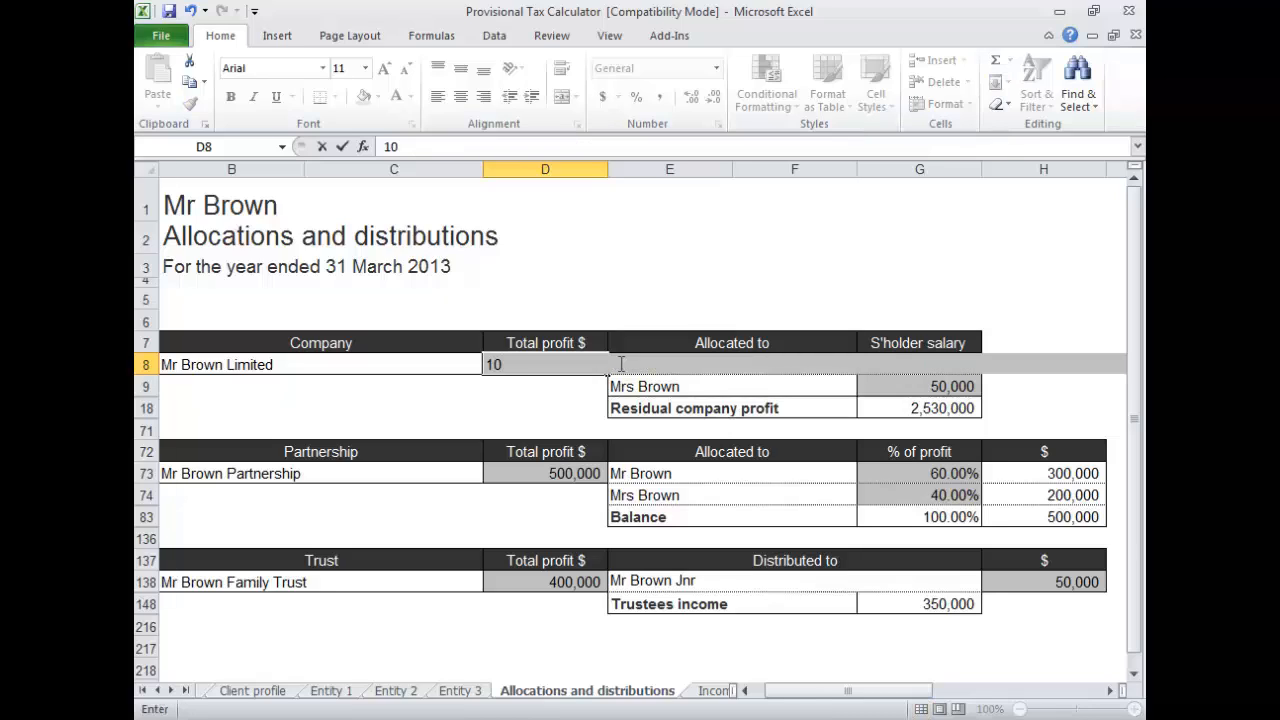
text(000)
key(Return)
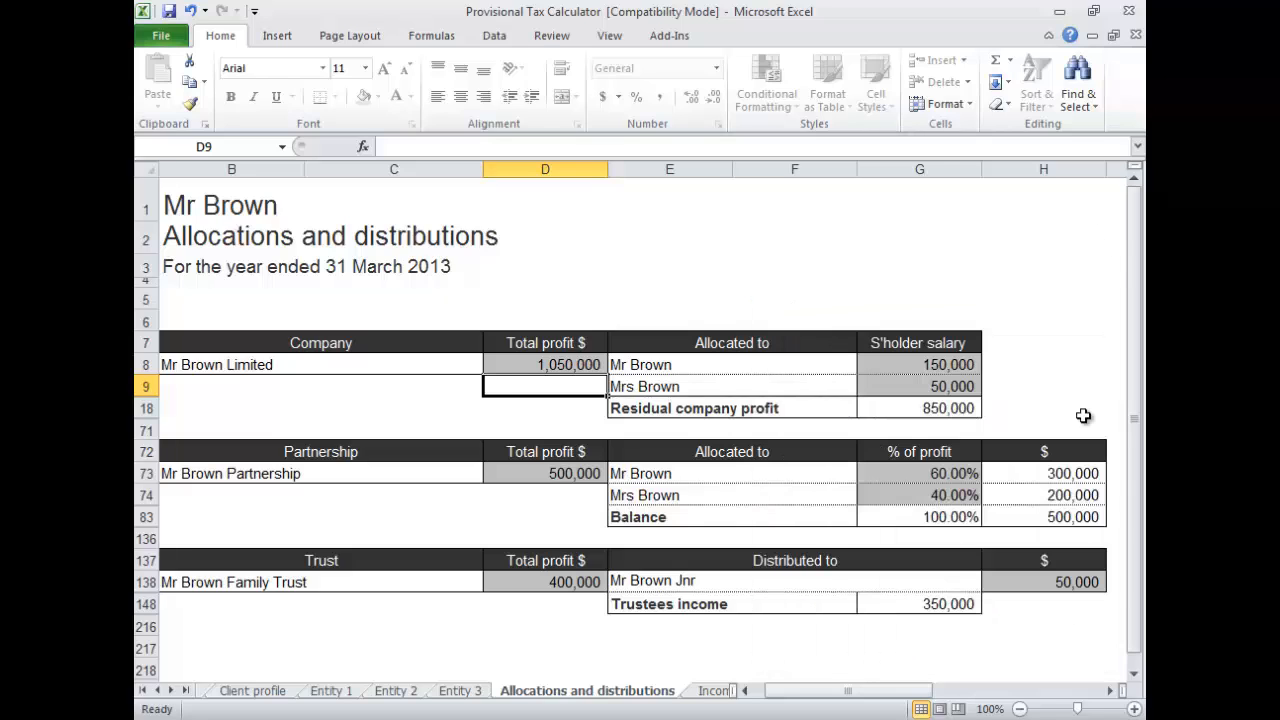
Open the Income tax calculations sheet and examine each taxpayer's income, residual income tax, provisional tax instalments and status
click(708, 692)
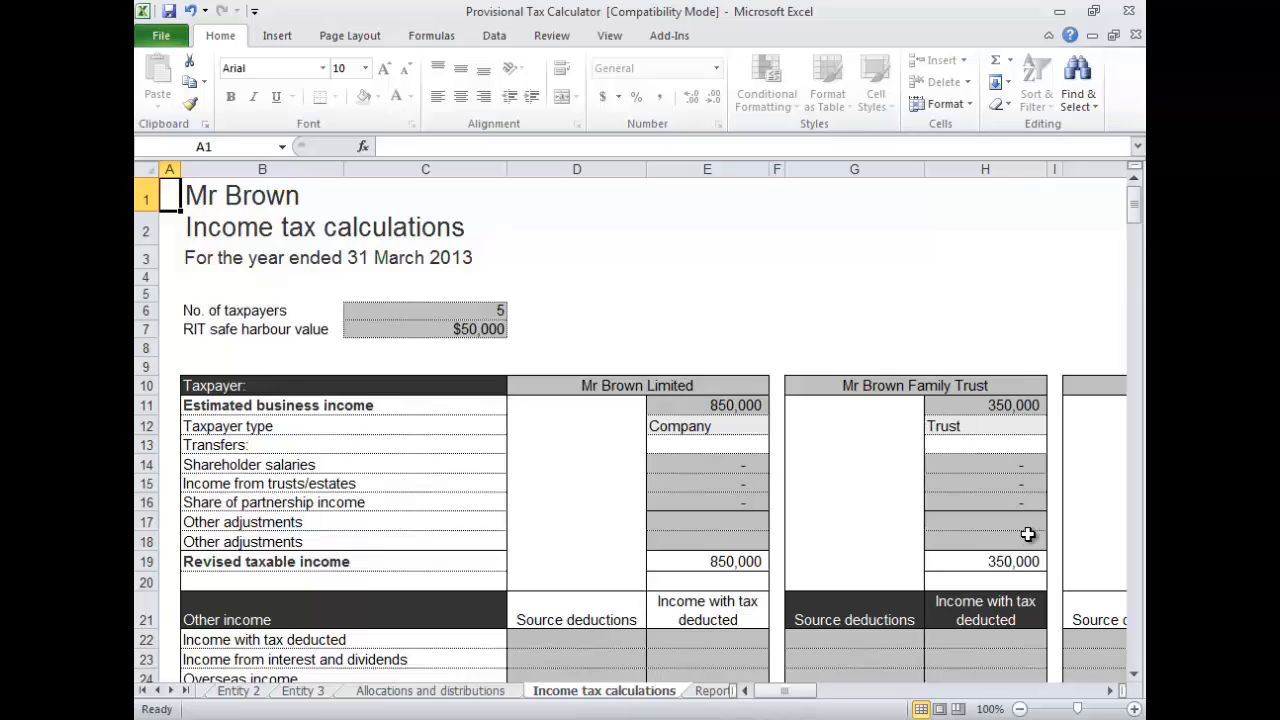
scroll(1028, 535, down, 2)
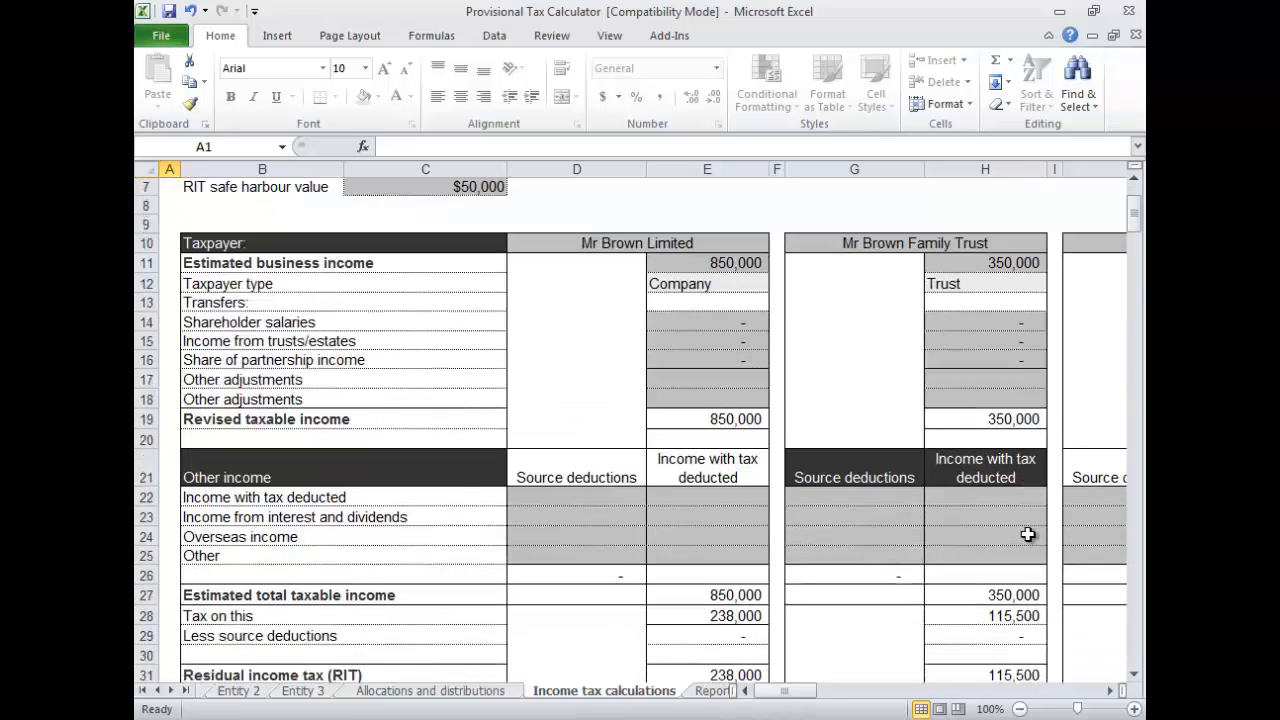
scroll(1028, 535, down, 1)
scroll(1028, 535, down, 2)
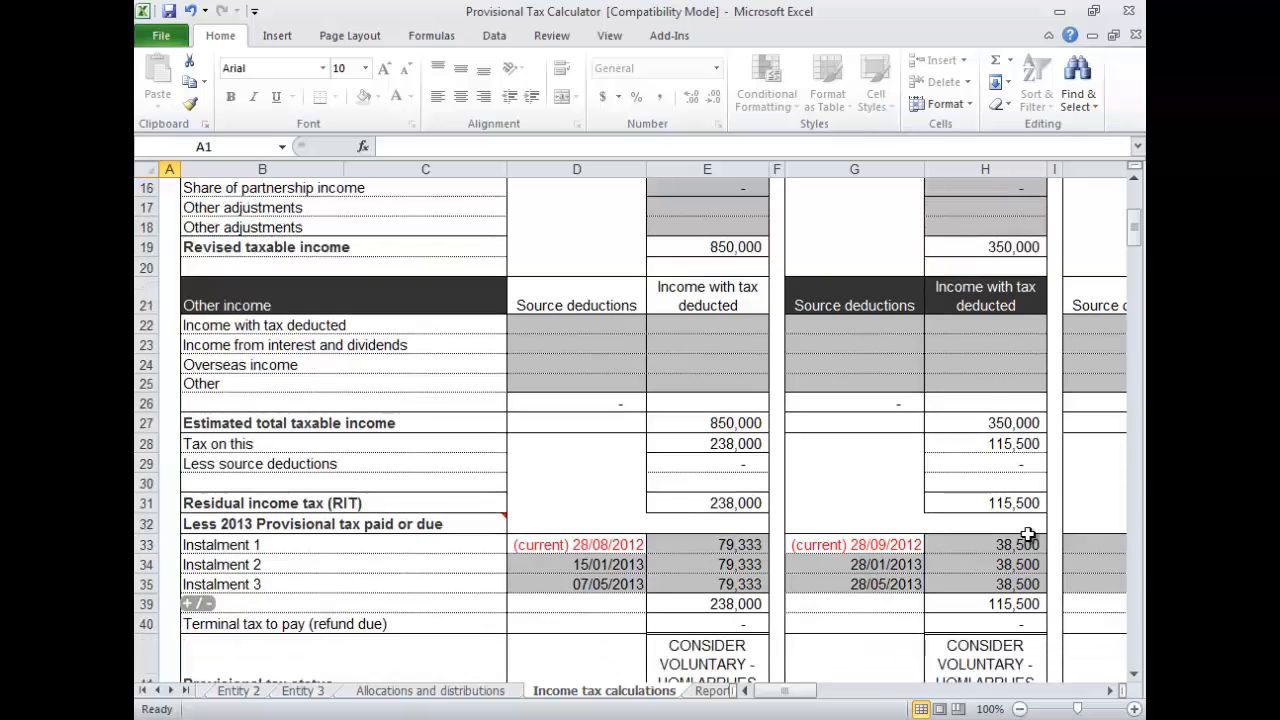
scroll(1028, 535, down, 1)
scroll(1028, 535, down, 1)
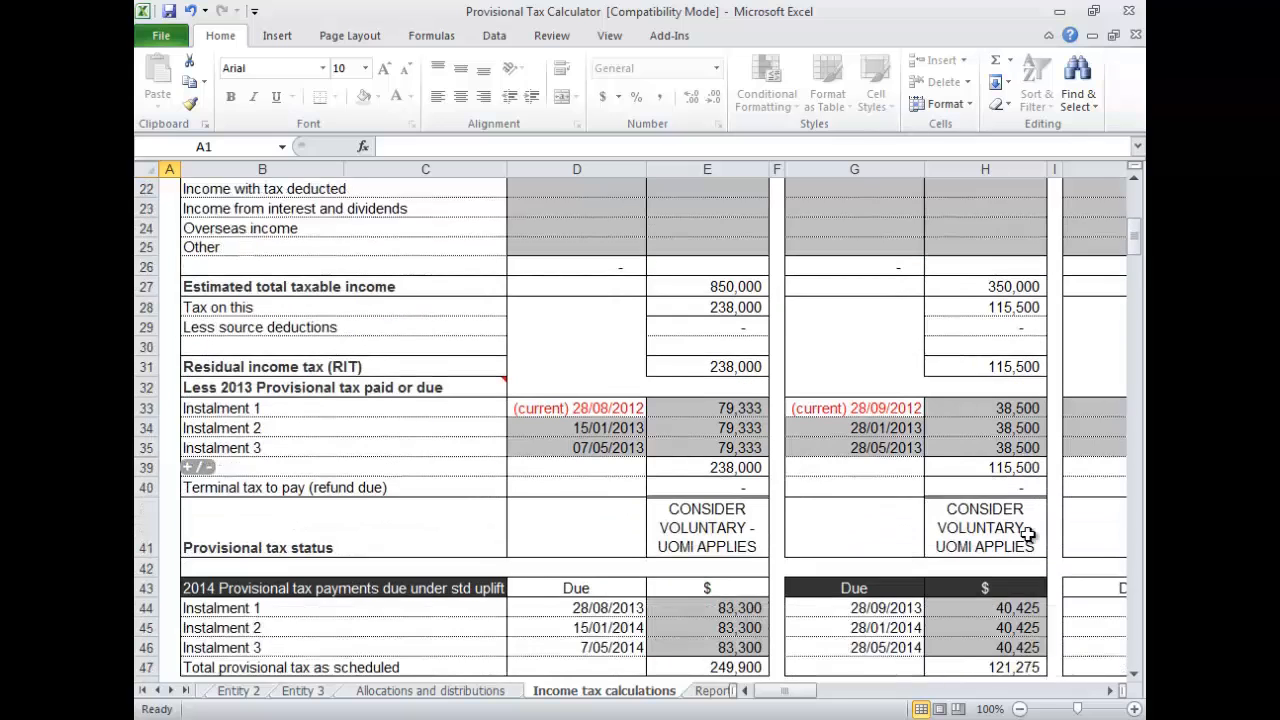
scroll(1028, 535, down, 1)
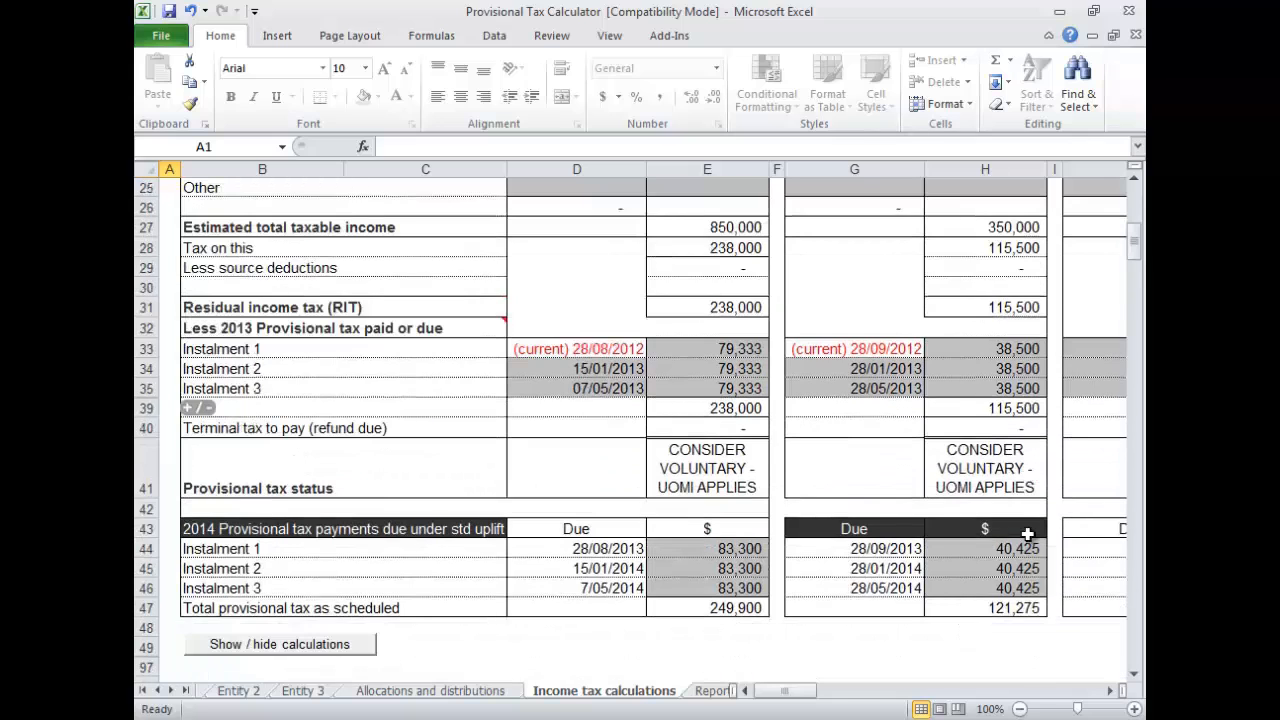
scroll(1028, 535, up, 4)
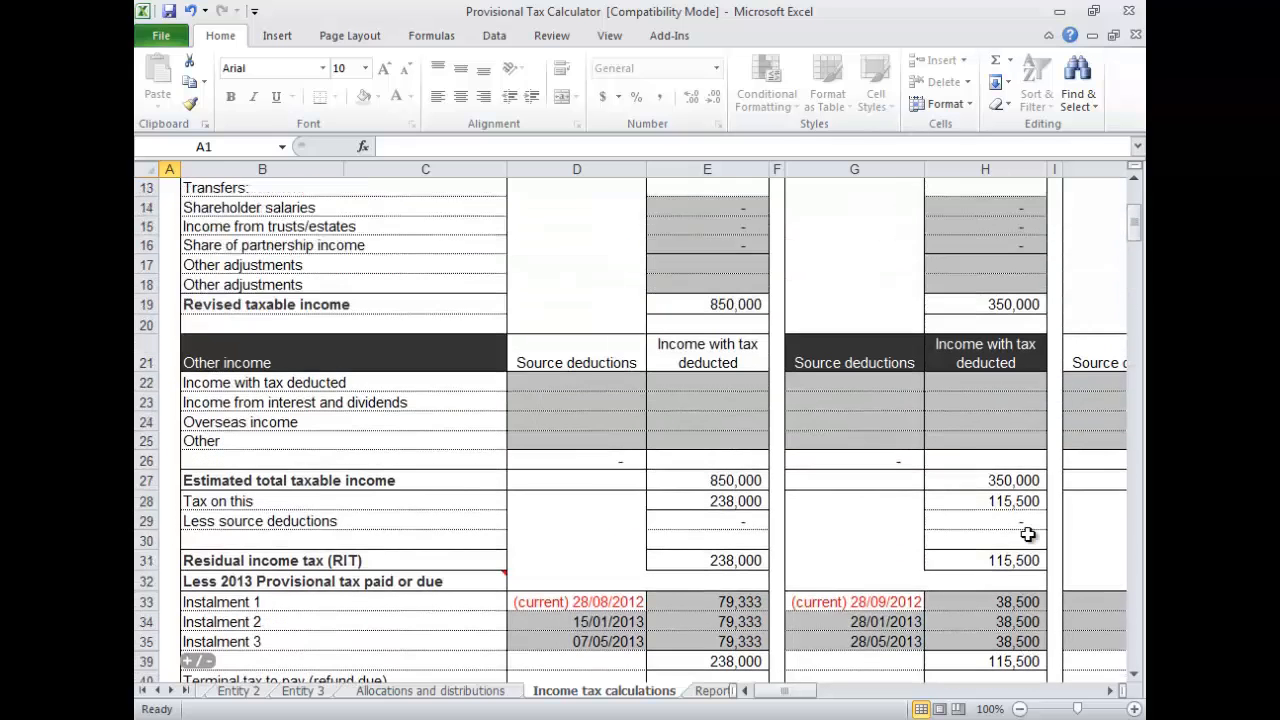
scroll(1028, 535, up, 4)
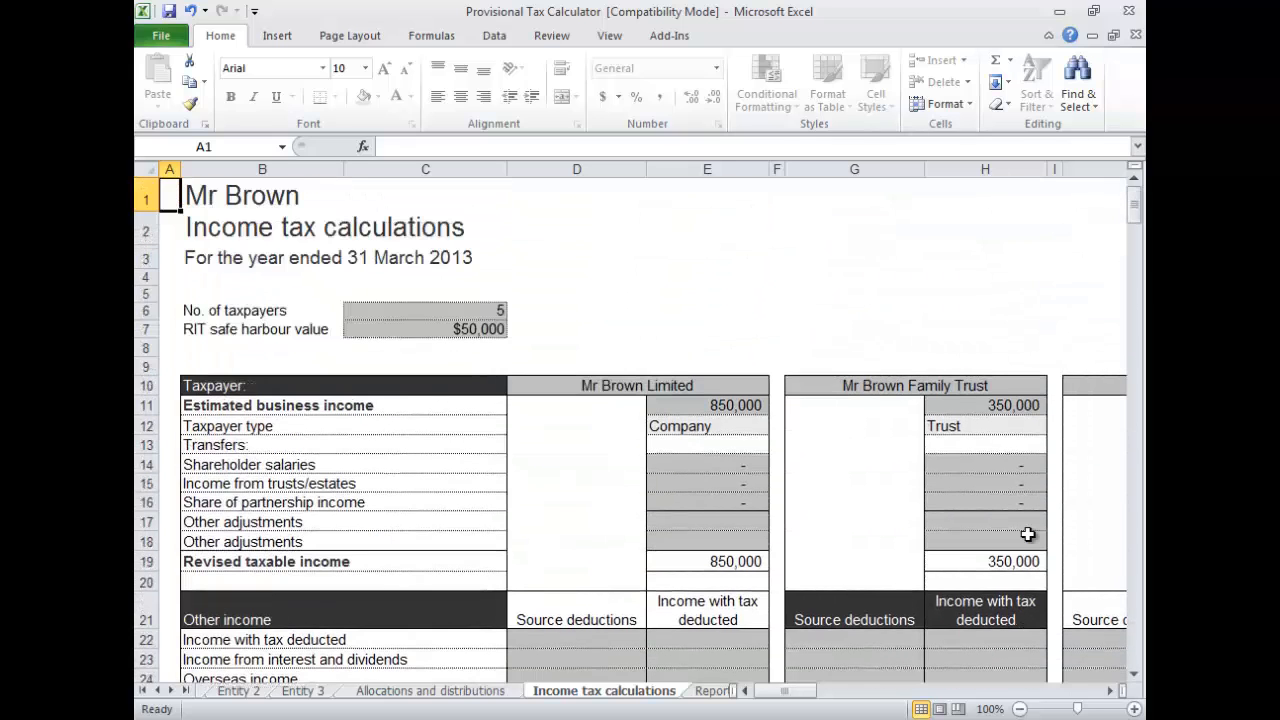
scroll(1113, 695, right, 6)
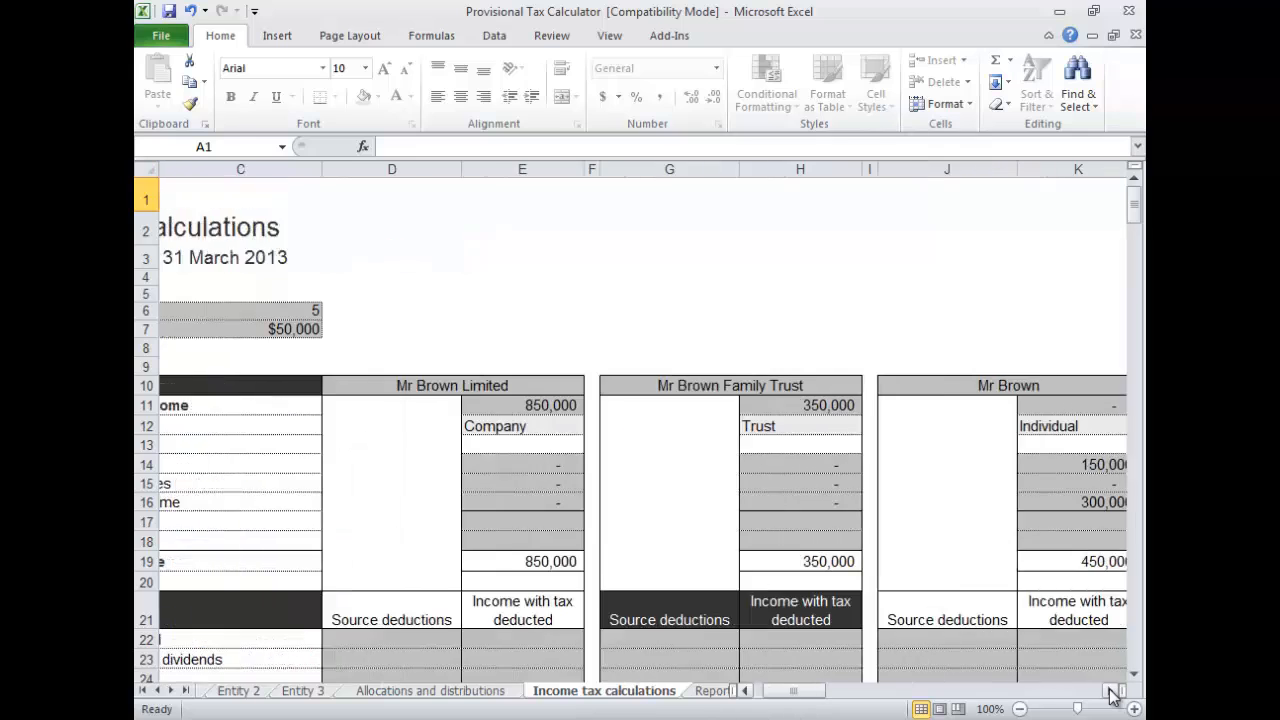
scroll(1113, 695, right, 3)
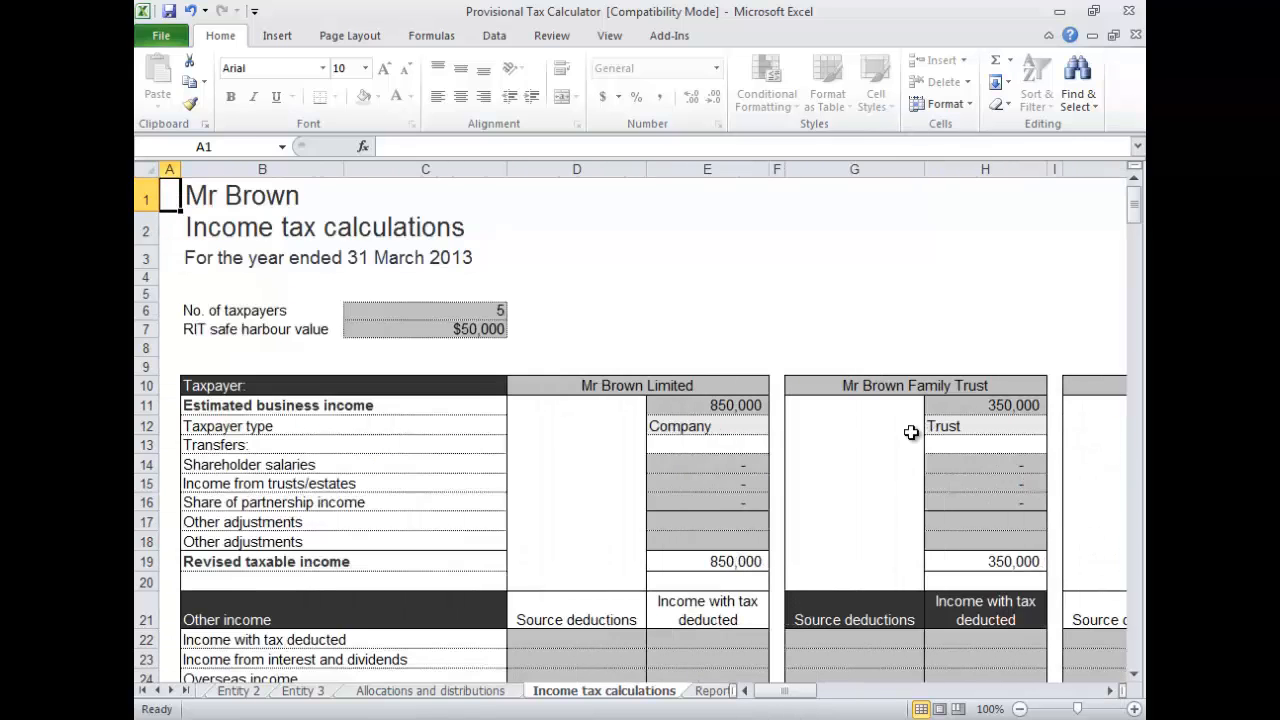
For the first individual taxpayer, enter interest and dividend income of 1000 with source deductions of 330
scroll(907, 431, down, 2)
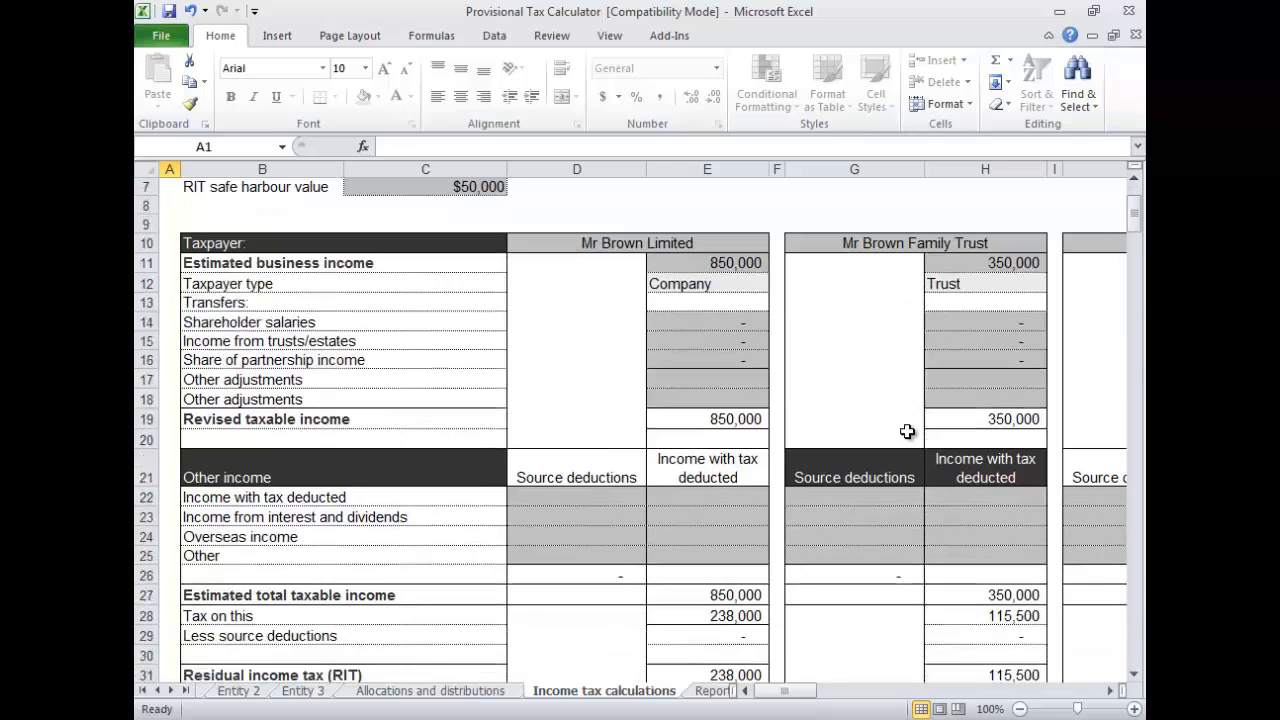
scroll(907, 431, down, 2)
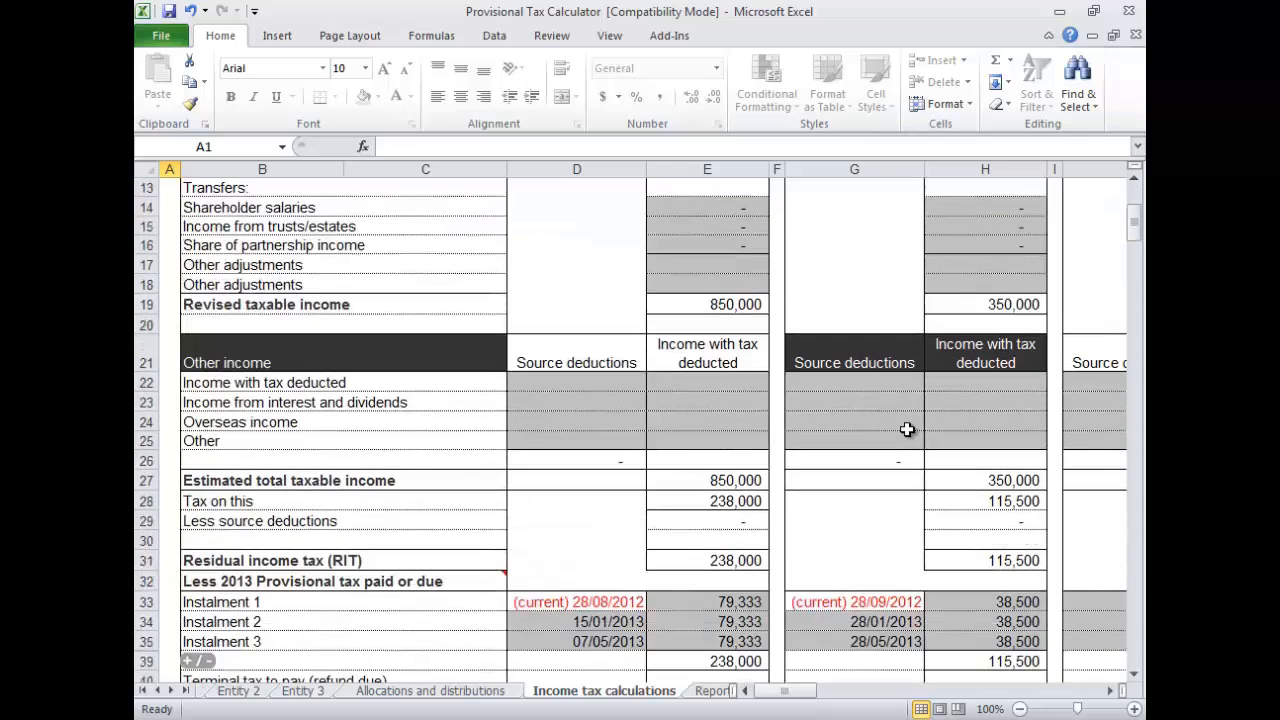
click(1109, 691)
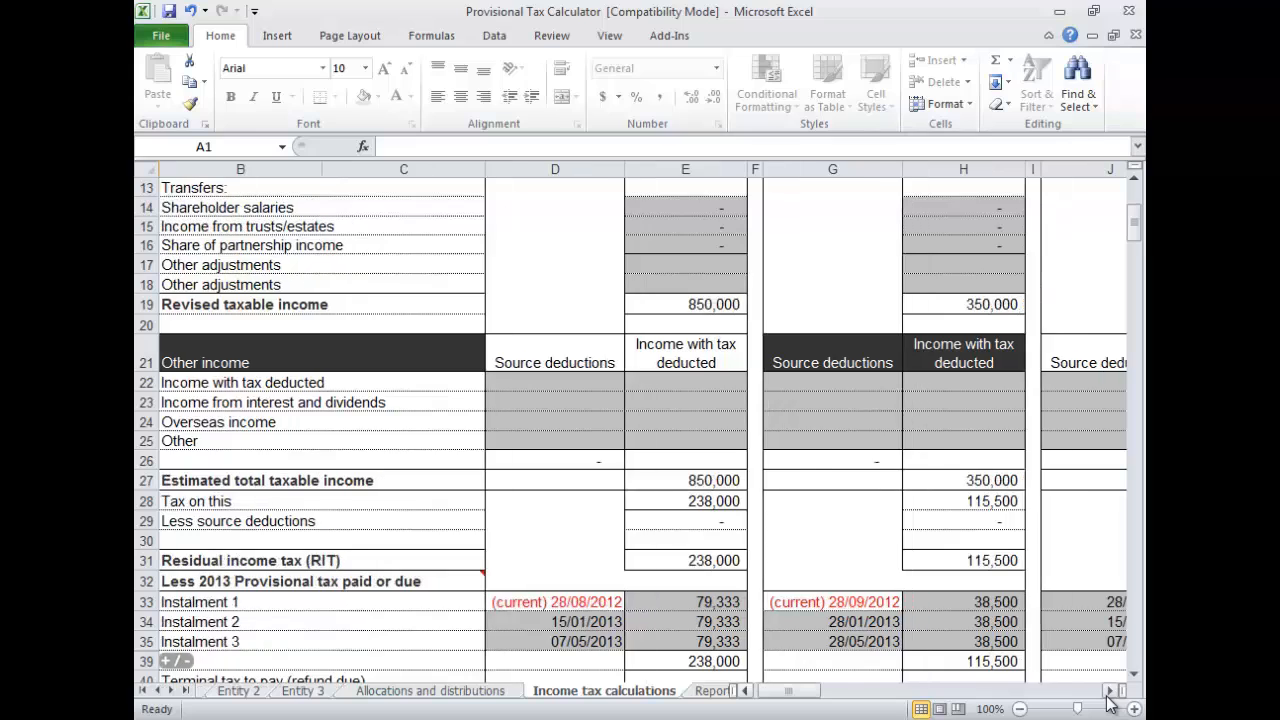
click(1109, 691)
click(952, 401)
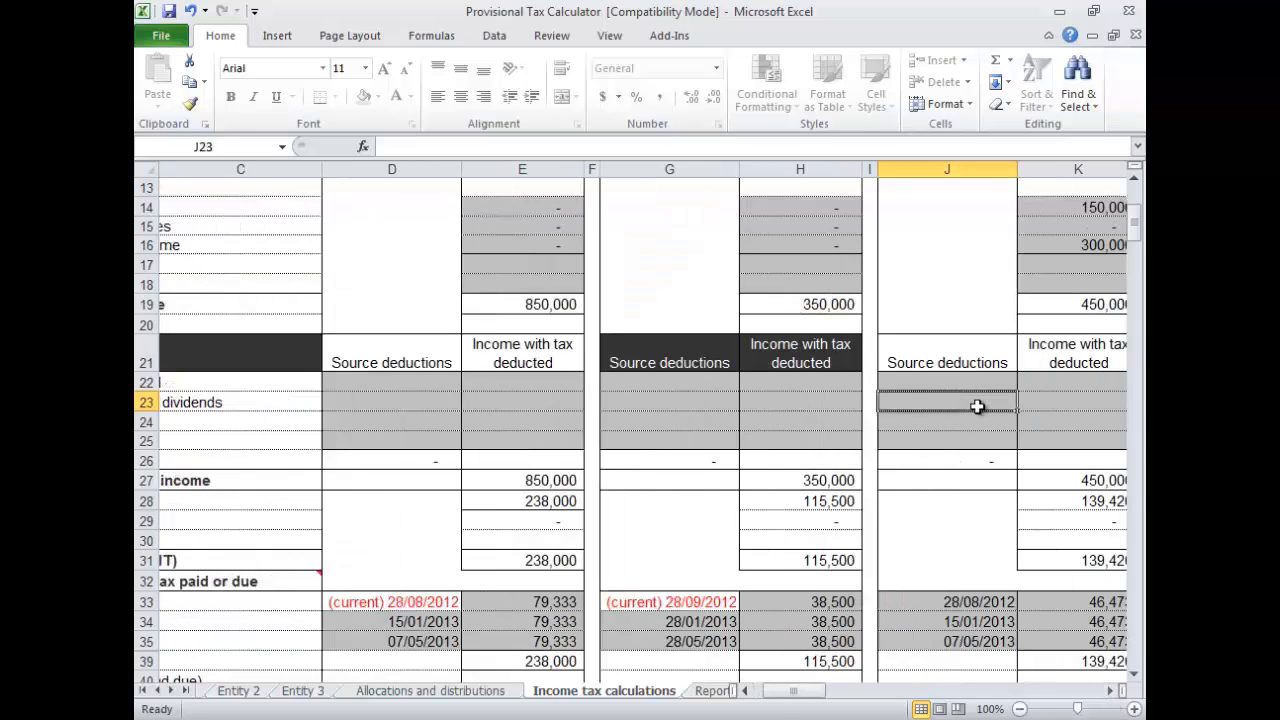
text(330)
key(Tab)
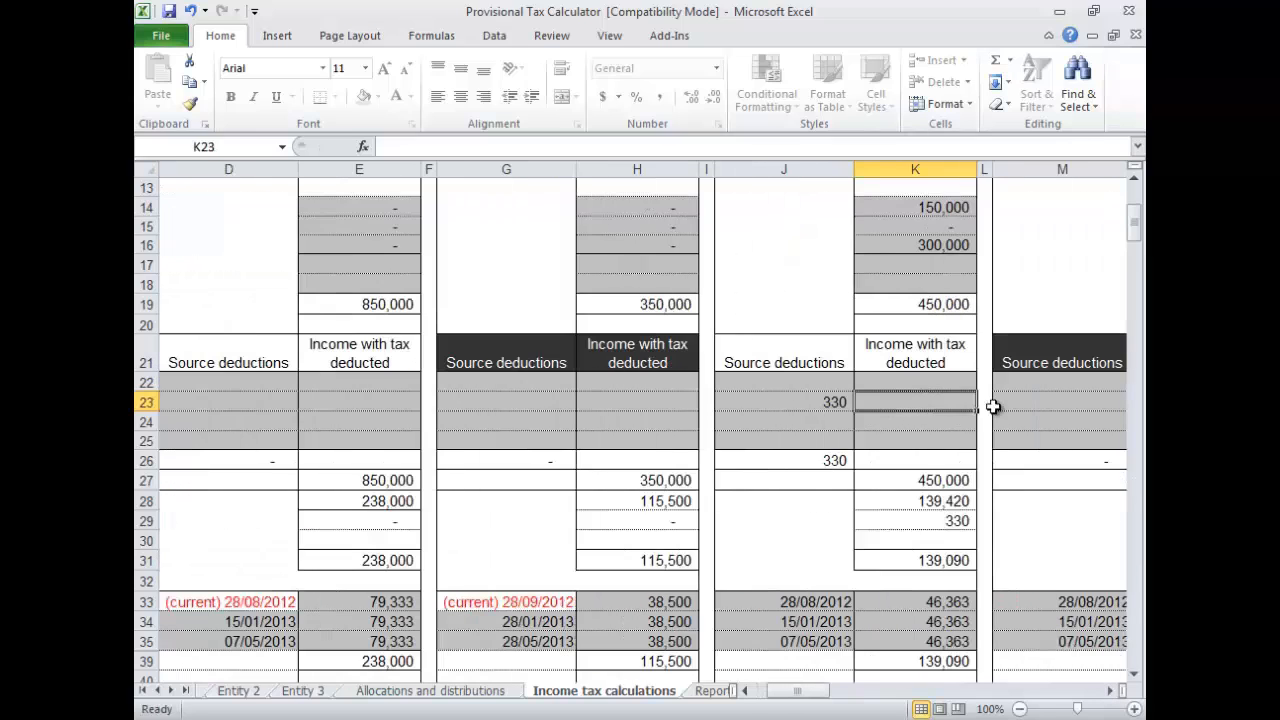
text(1000)
key(Return)
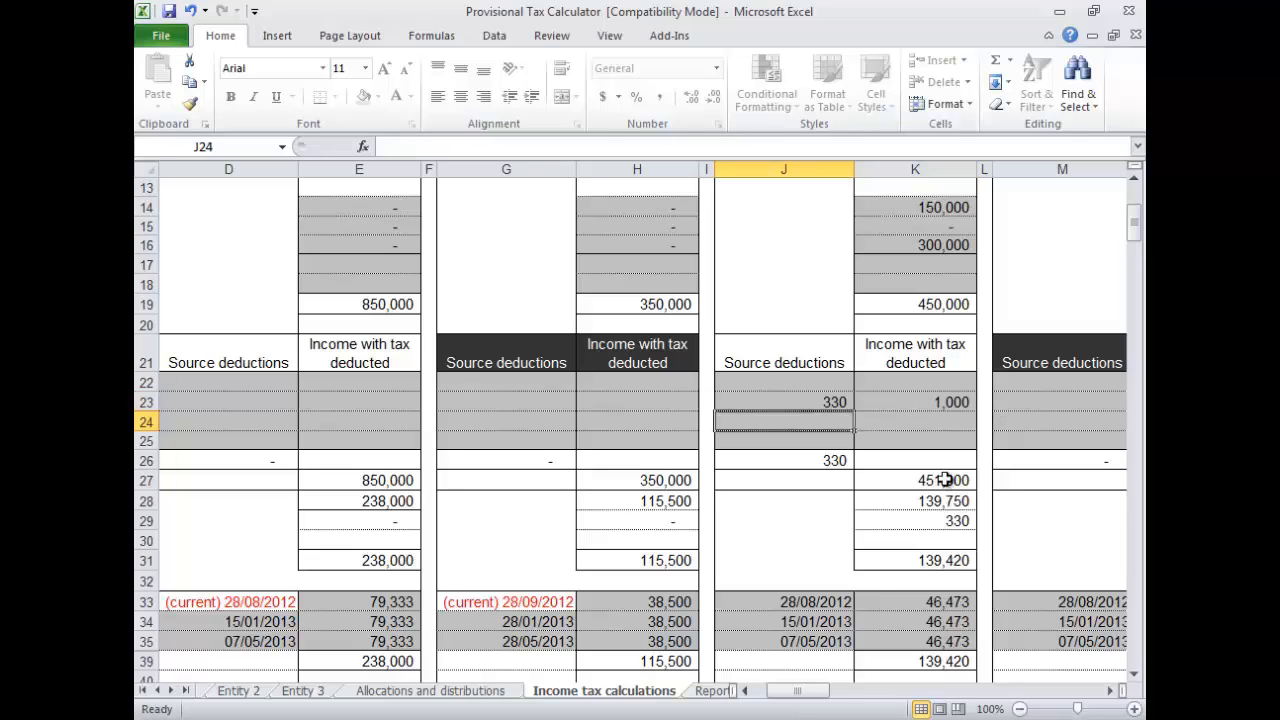
Mark the first individual taxpayer's first instalment date in J33 as "(current) 28/08/2012"
click(801, 601)
text((c)
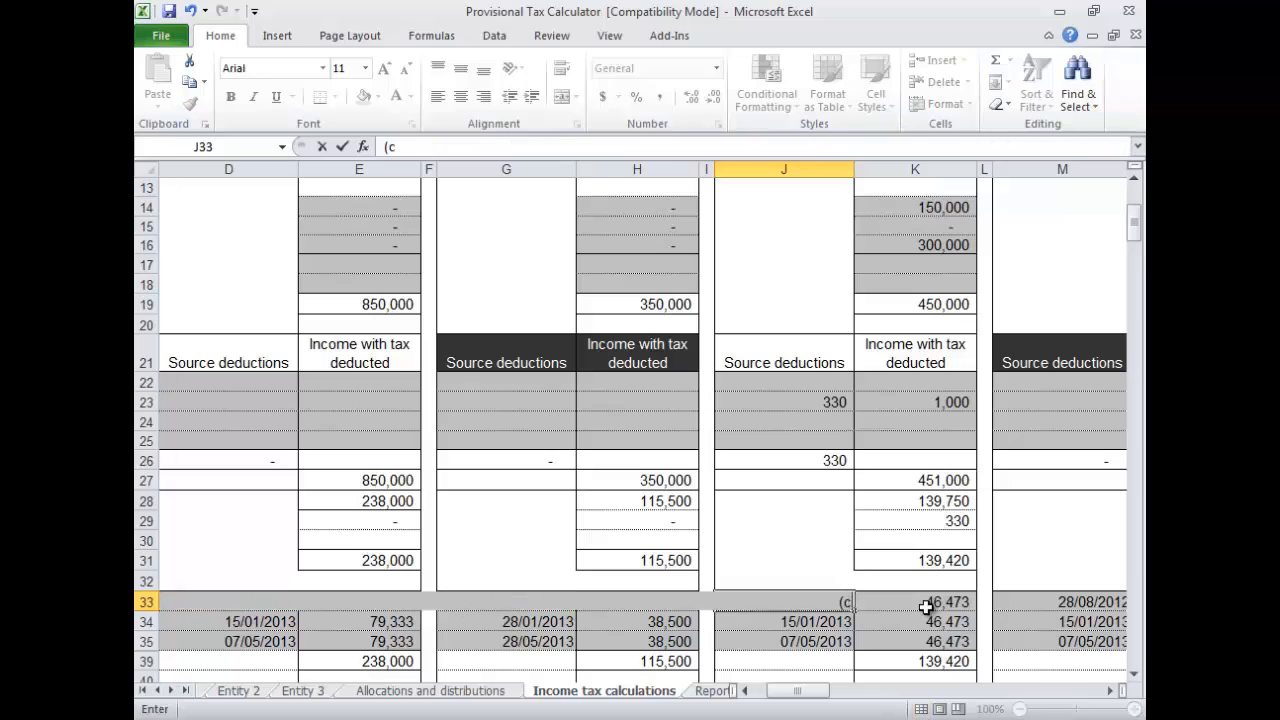
text(urrent) 28/0)
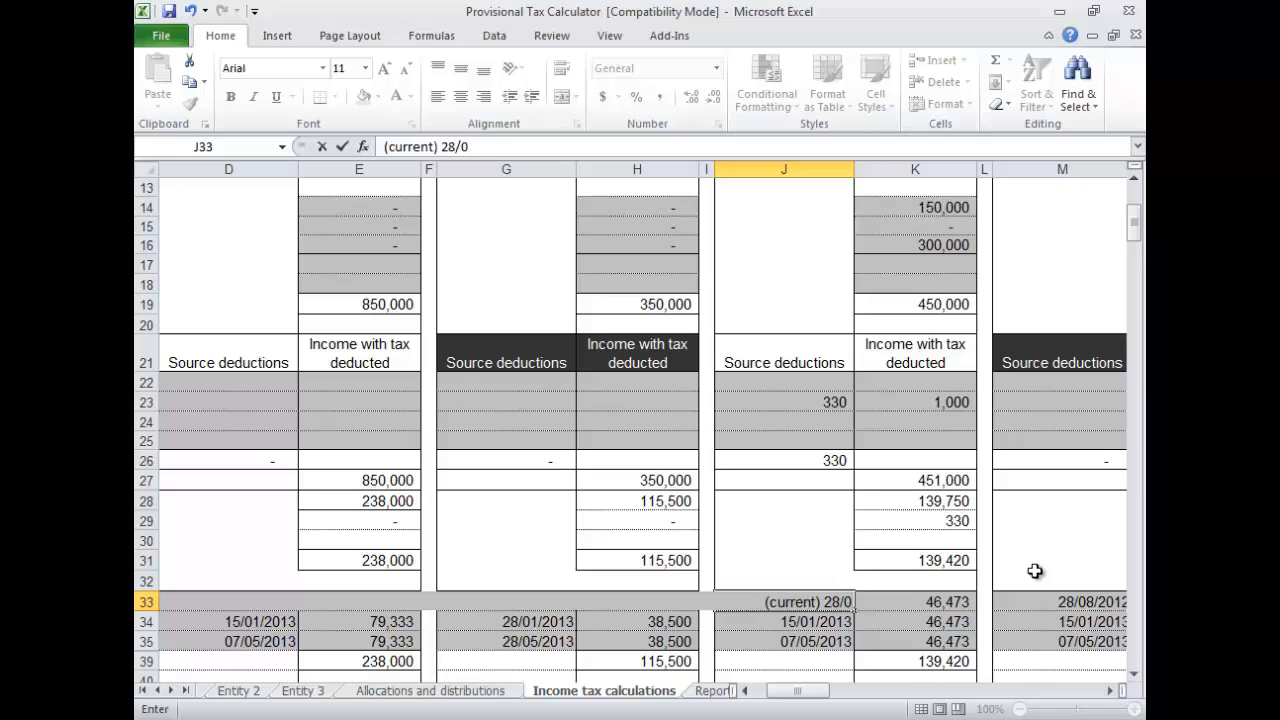
text(8/2012)
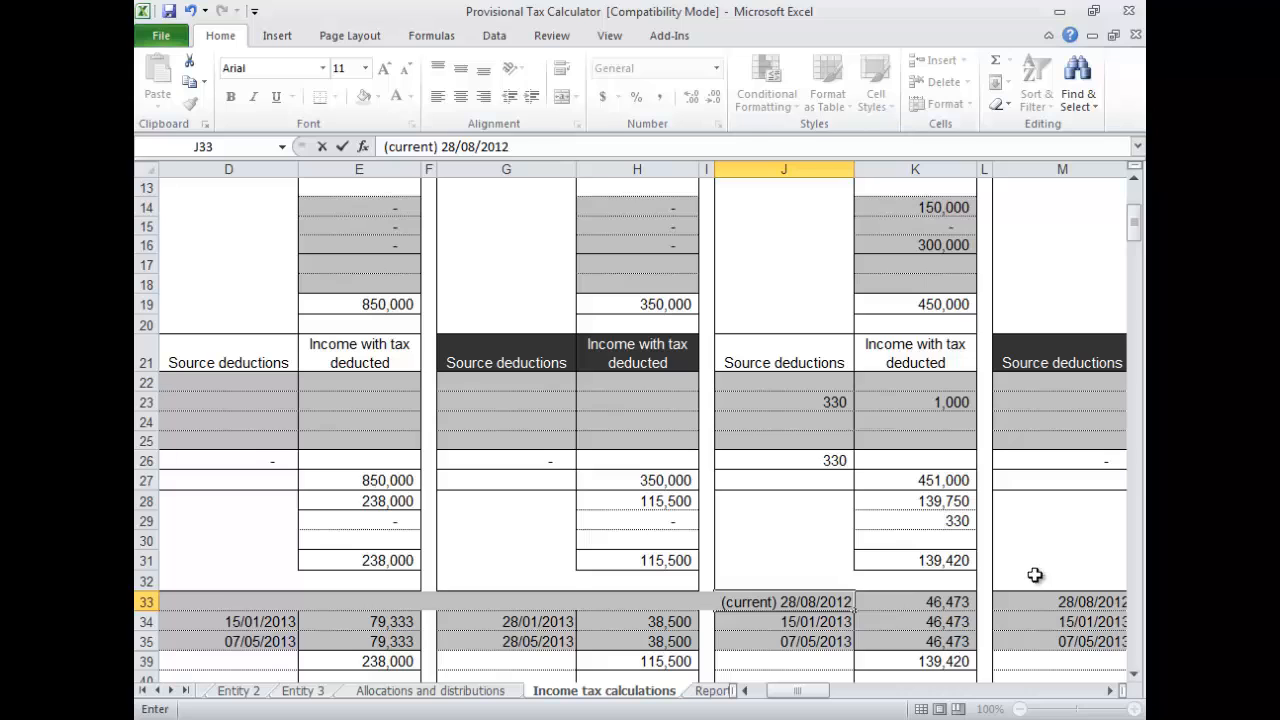
key(Tab)
Overwrite the second individual taxpayer's first instalment date in M33 with "(current) 28/08/2012"
click(1041, 602)
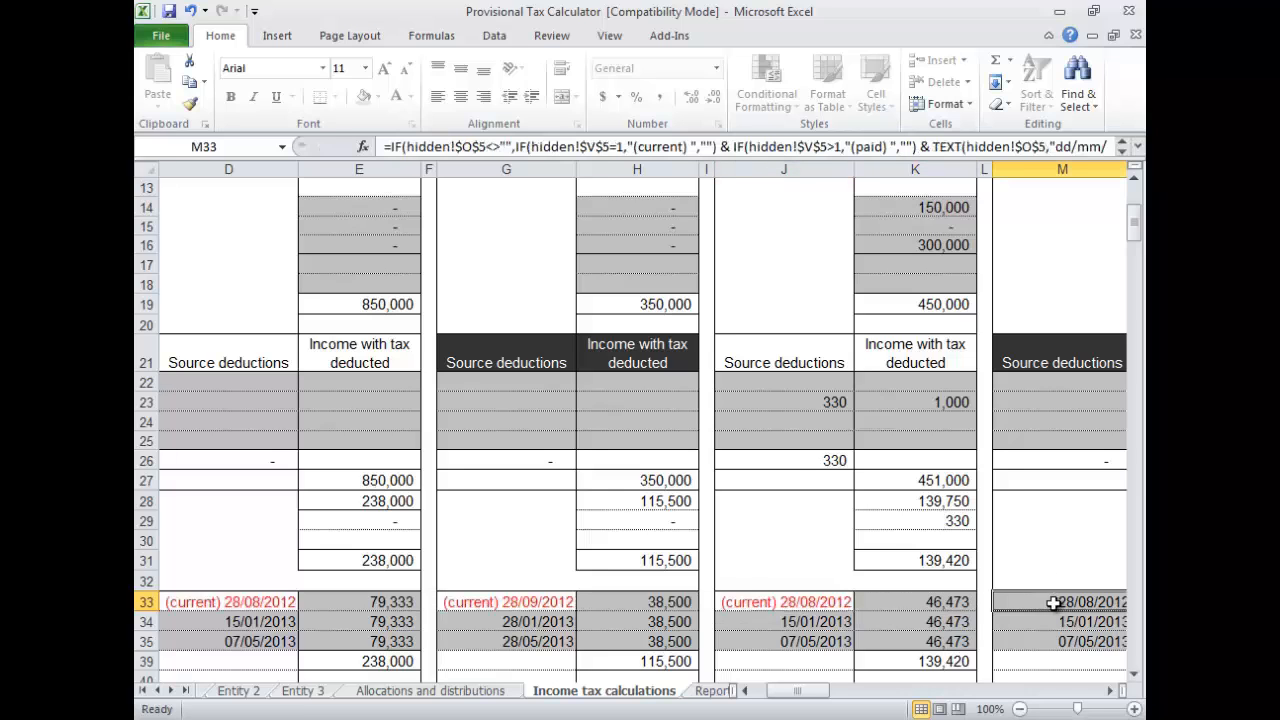
text((Curr)
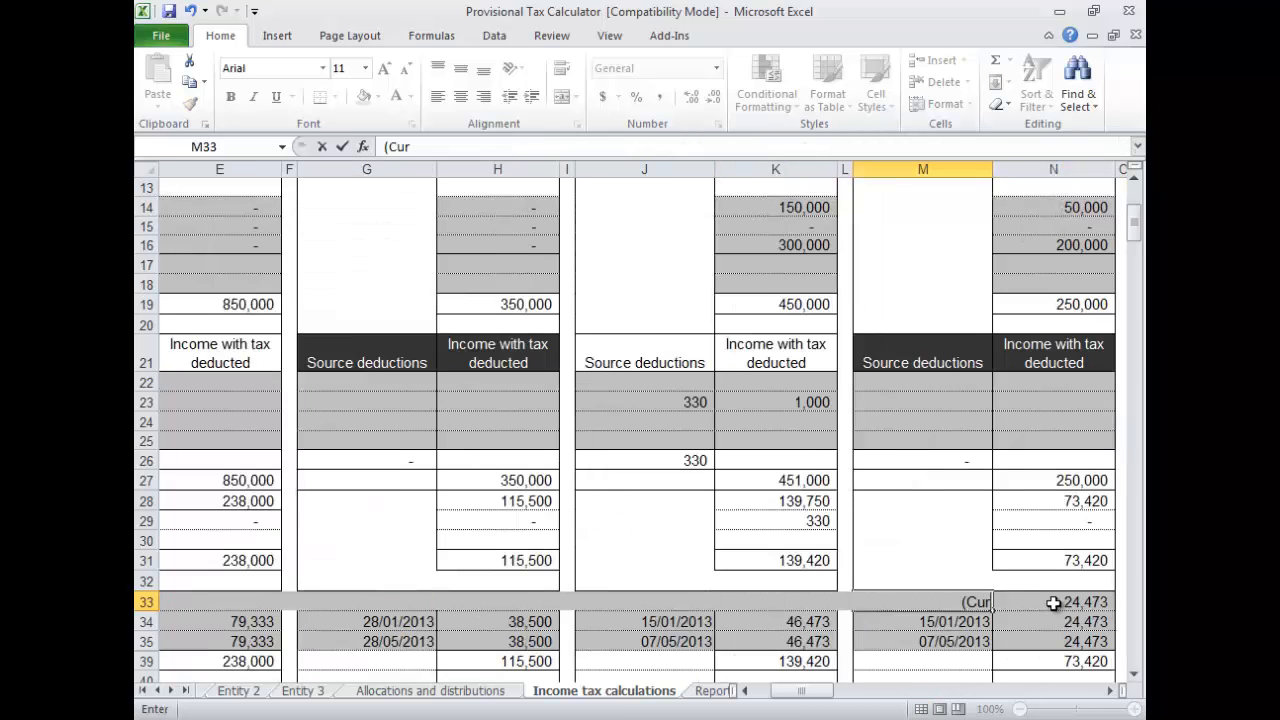
key(BackSpace)
key(BackSpace)
key(BackSpace)
key(BackSpace)
text(current)
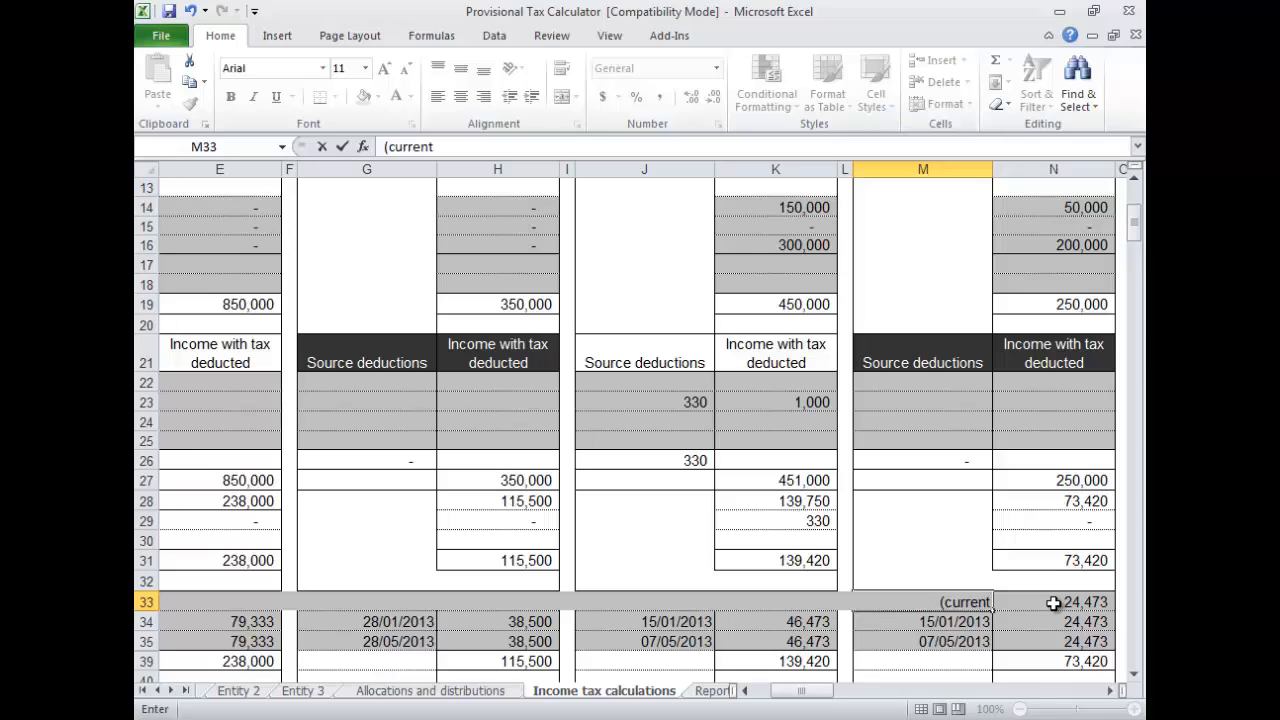
text() 28/0/)
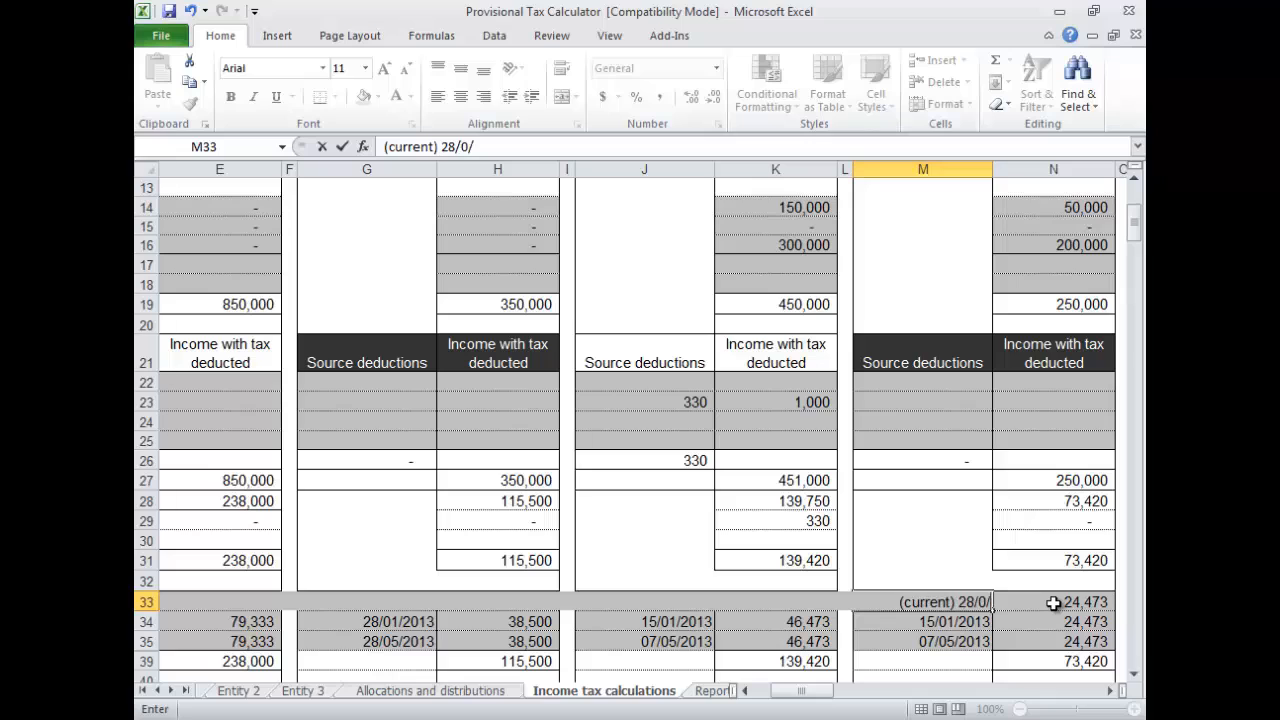
key(BackSpace)
text(8/2012)
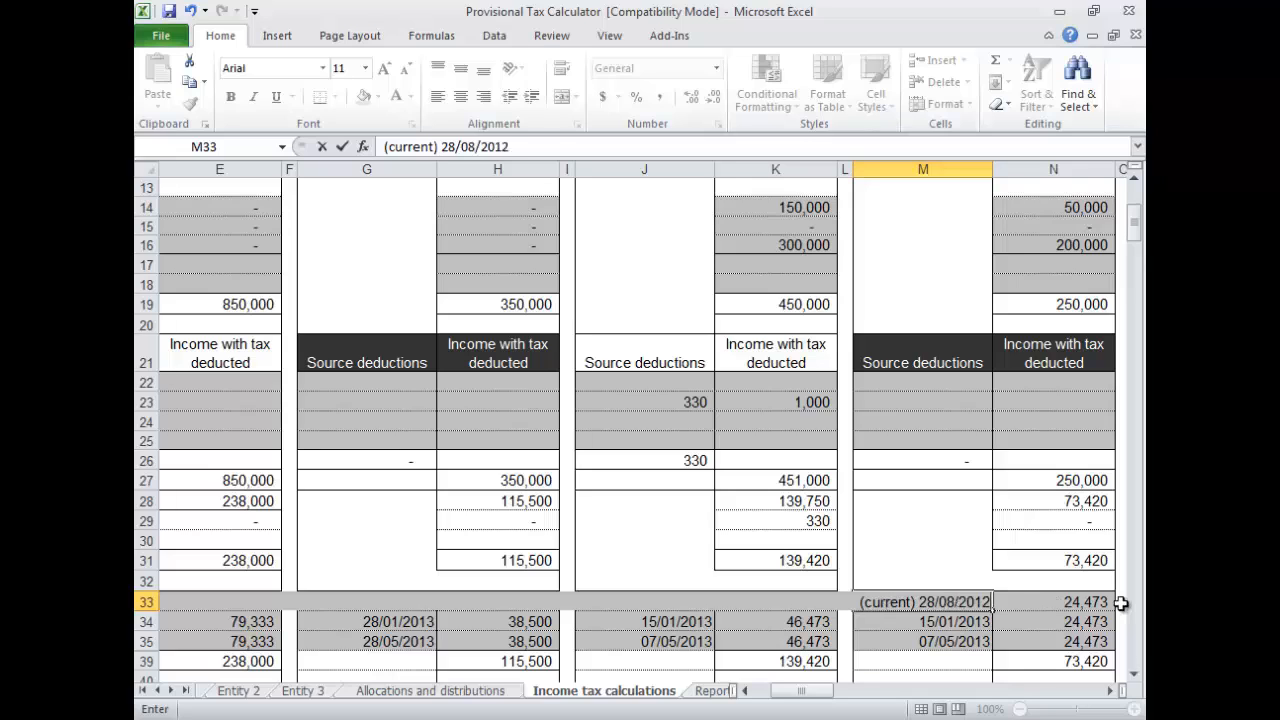
key(Tab)
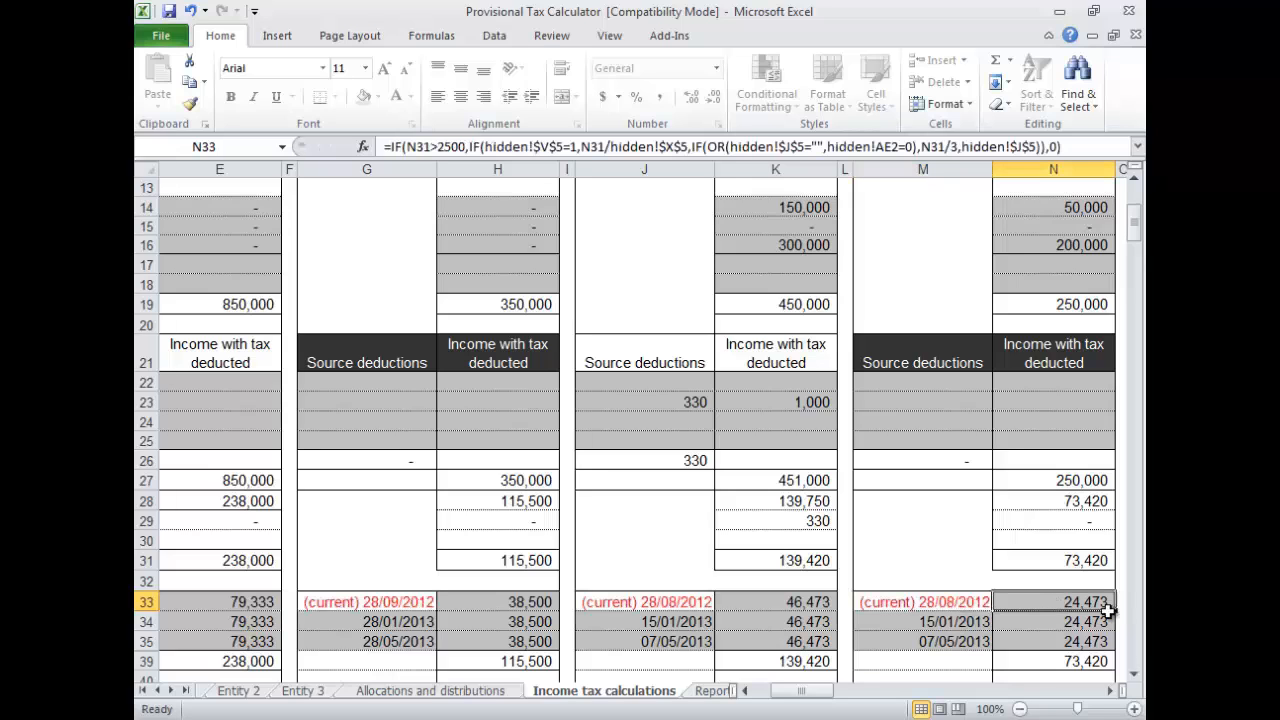
Mark the third individual taxpayer's first instalment date in P33 as "(current) 28/08/2012"
click(1109, 690)
click(1109, 690)
click(1014, 600)
text((cur)
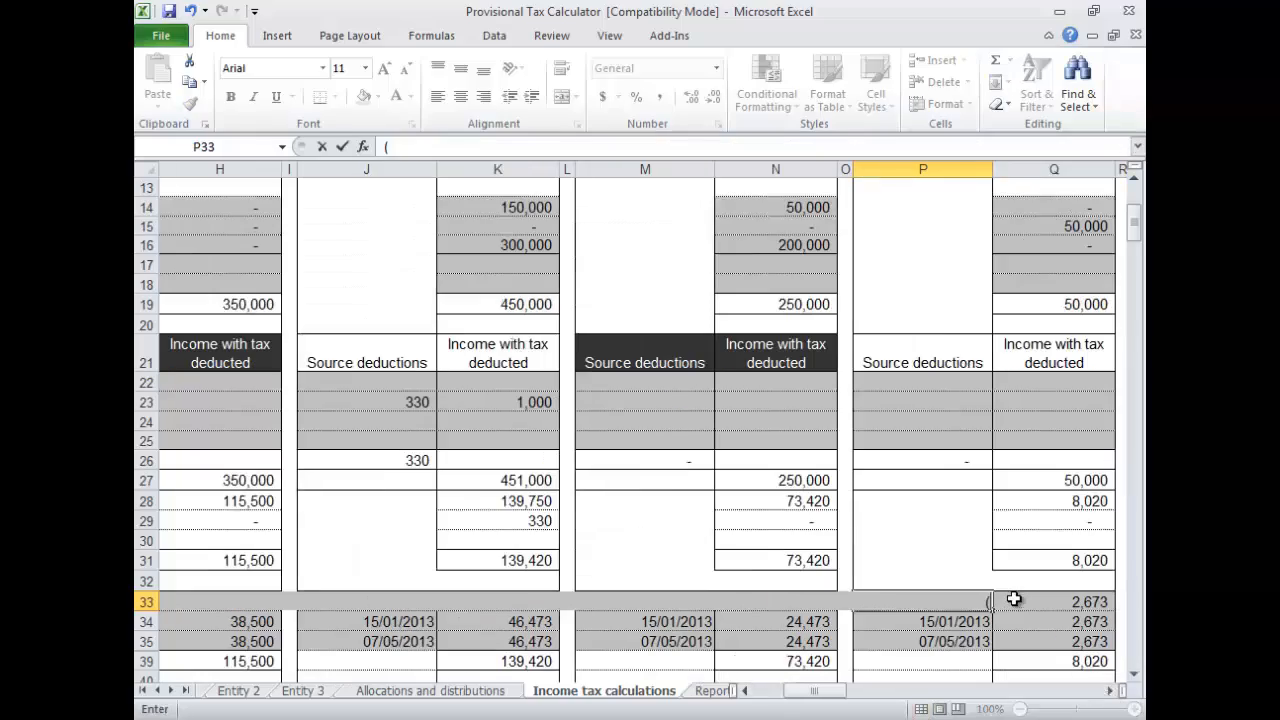
text(rent) 28/08/2012)
key(Tab)
scroll(1014, 598, down, 4)
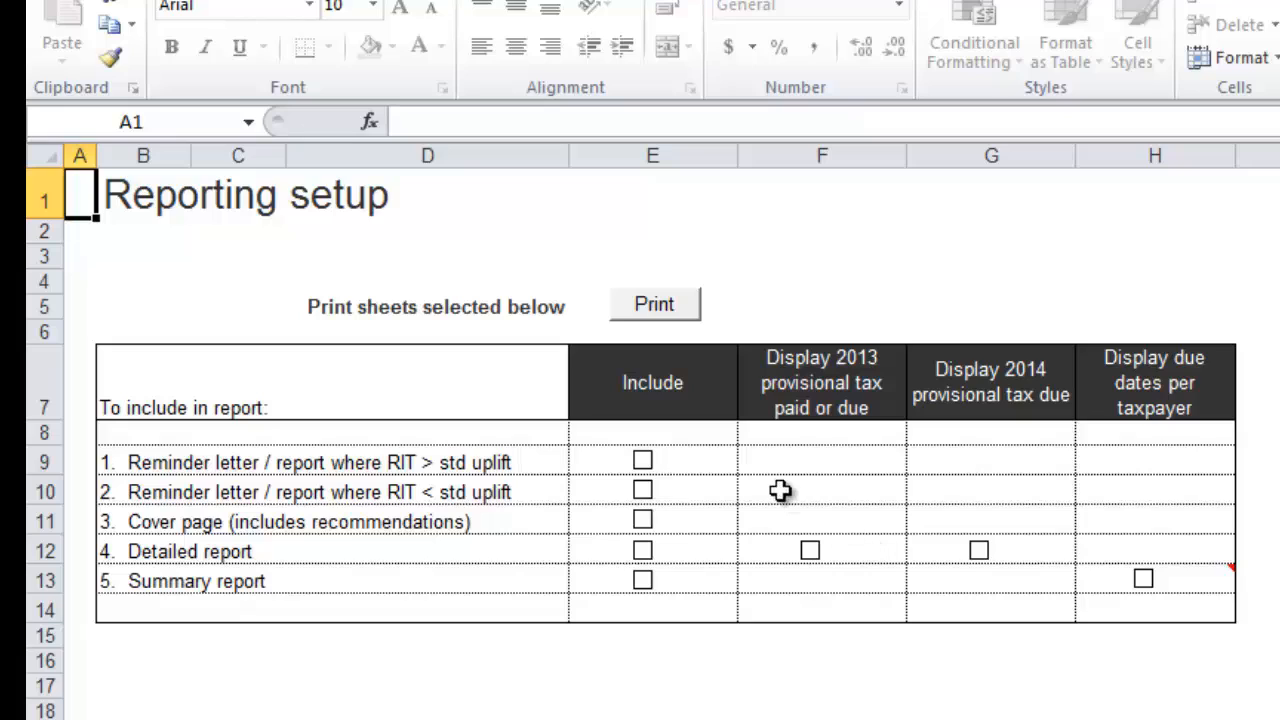
In Reporting setup, include reminder letter 1, the detailed report with 2013 and 2014 provisional tax, and the summary report with due dates per taxpayer
click(643, 461)
click(642, 551)
click(810, 551)
click(977, 551)
click(642, 580)
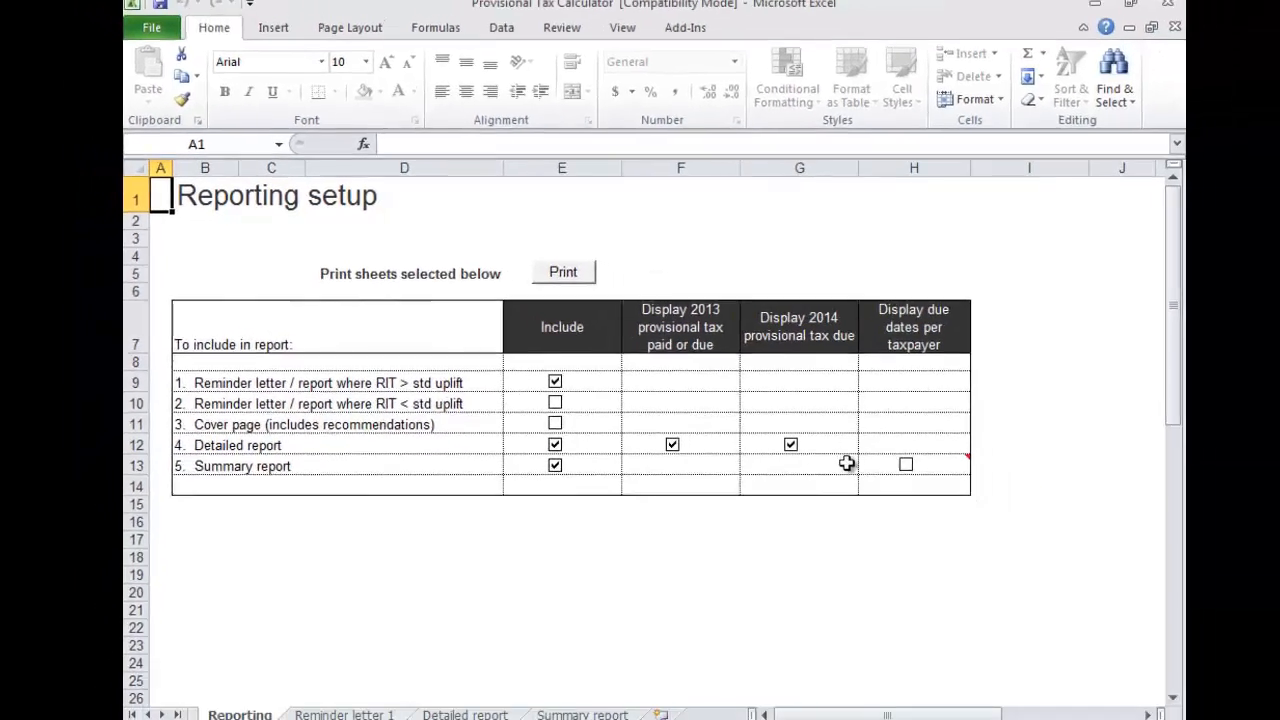
click(906, 464)
Review the Detailed report's income, tax and payment schedules, and the Summary report's instalments for each taxpayer
click(465, 714)
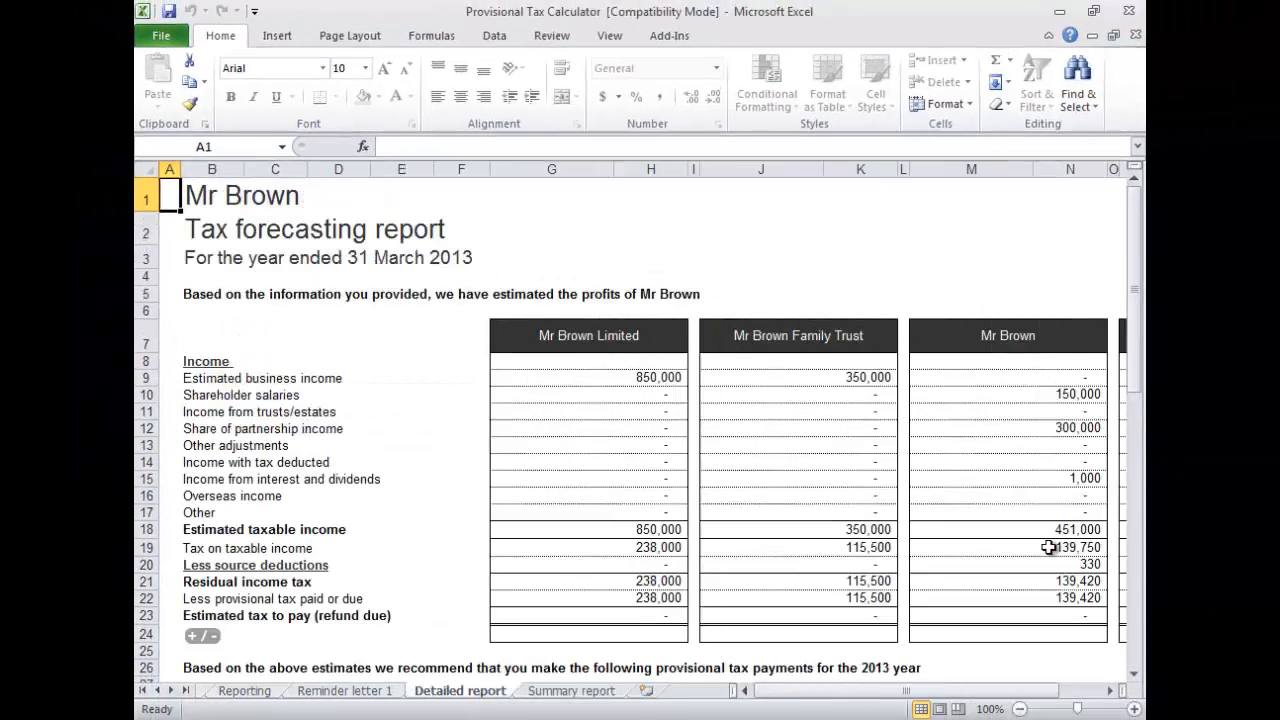
mouse_move(880, 690)
mouse_down()
mouse_move(930, 695)
mouse_move(887, 698)
mouse_up()
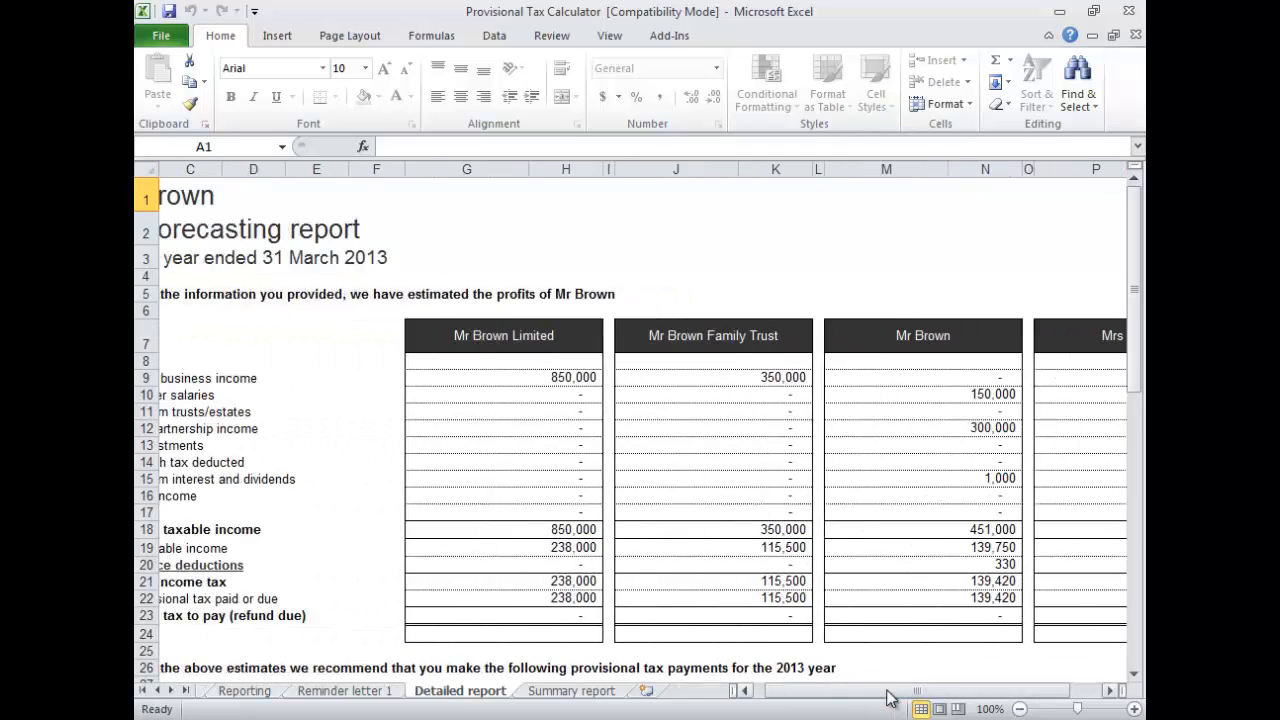
scroll(1005, 588, down, 3)
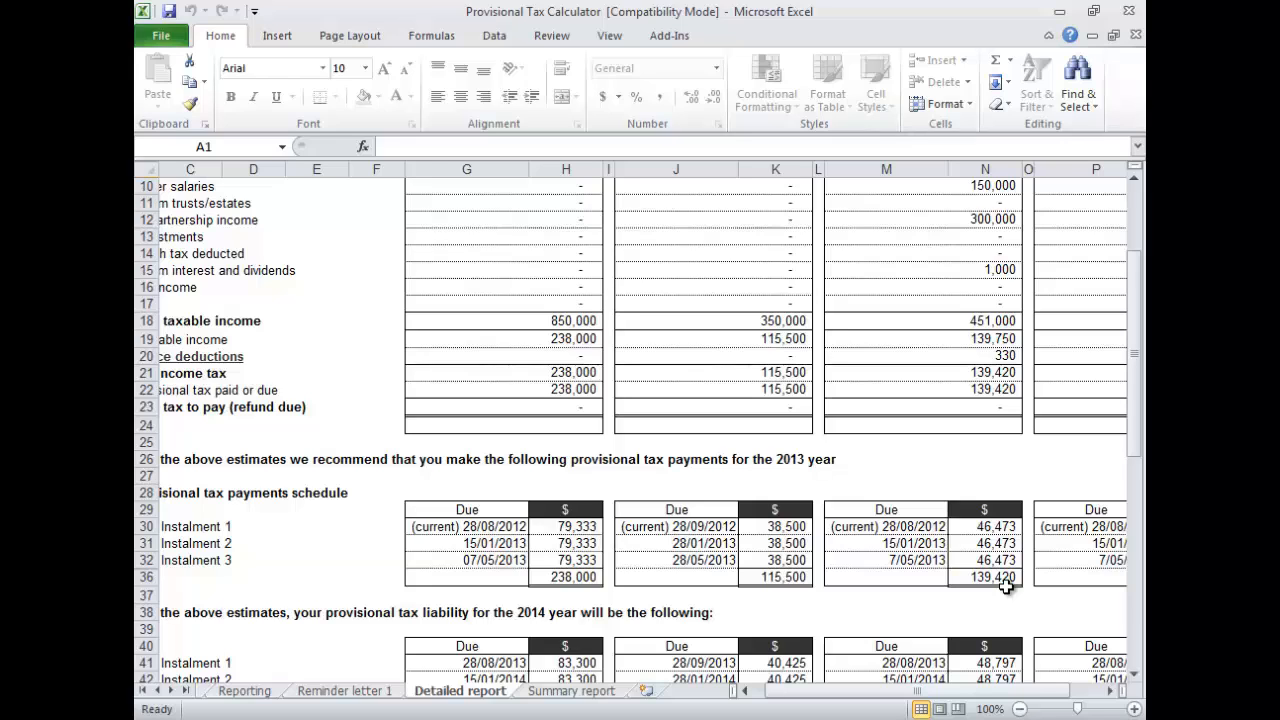
scroll(1006, 587, down, 2)
drag(876, 694, 868, 696)
click(617, 694)
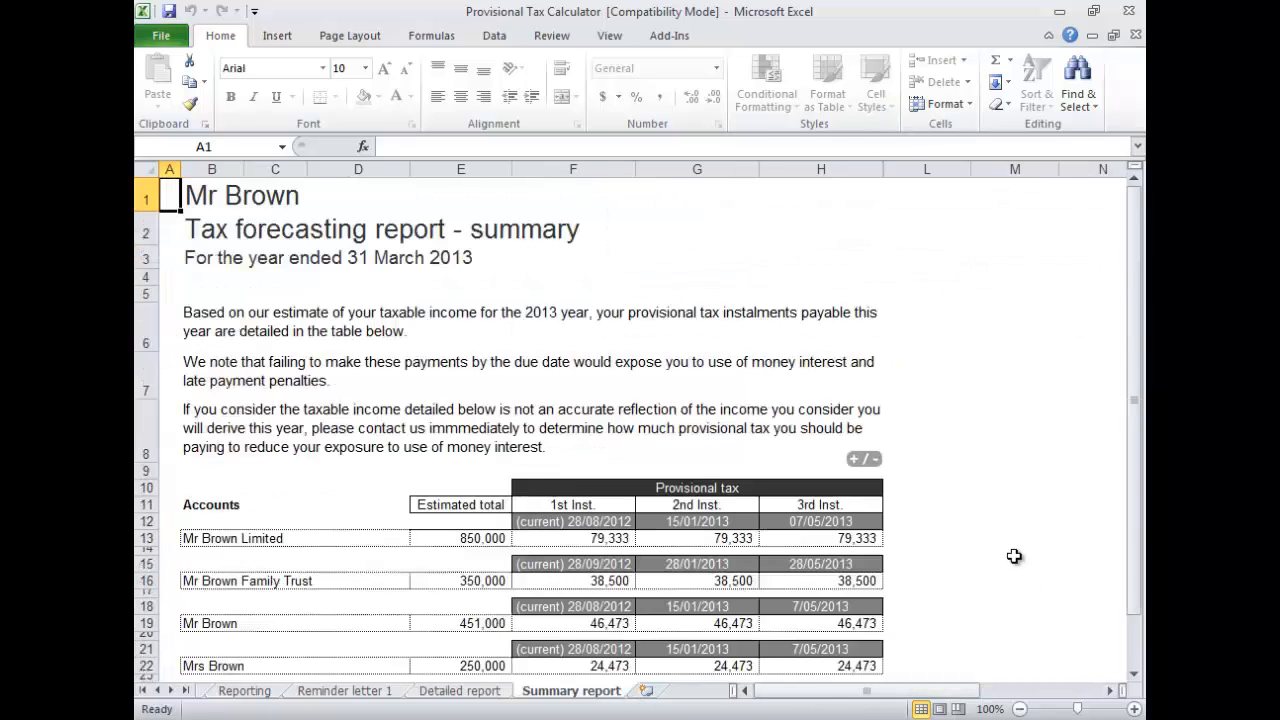
scroll(1014, 556, down, 2)
Open the Reminder letter 1 sheet and read through its payment reminder, late payment penalties and closing text
click(378, 692)
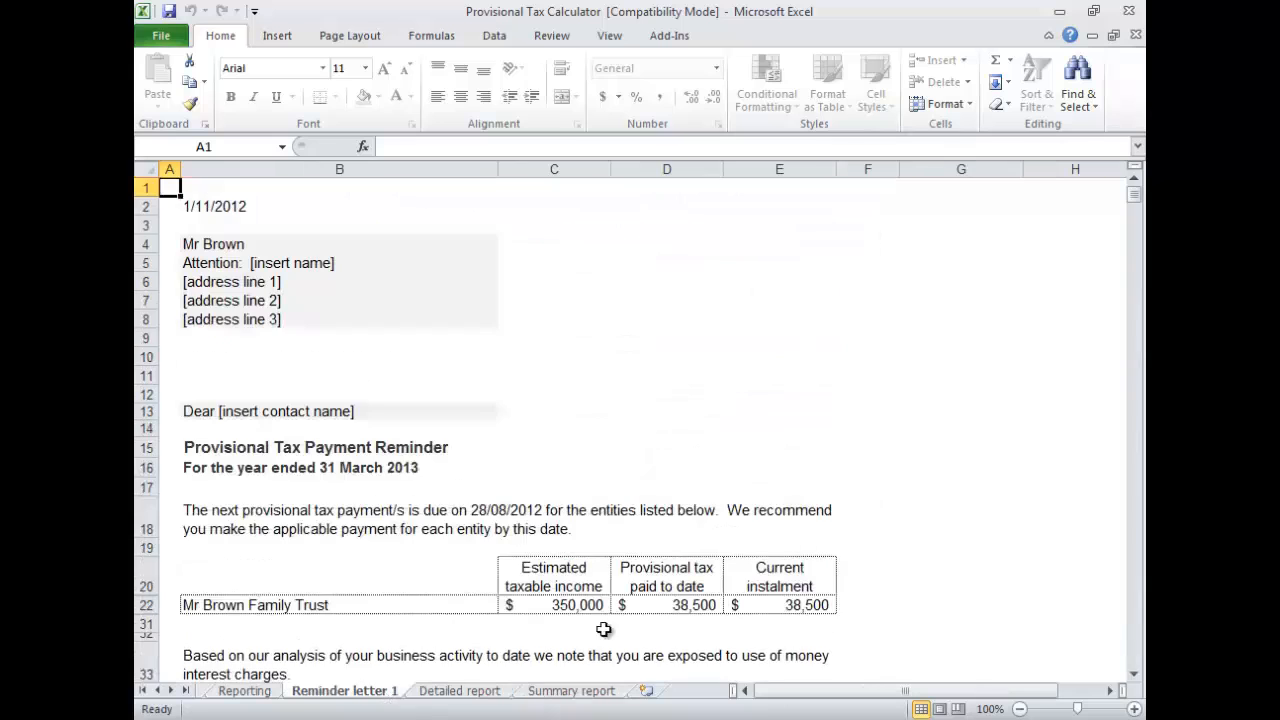
scroll(1082, 486, down, 6)
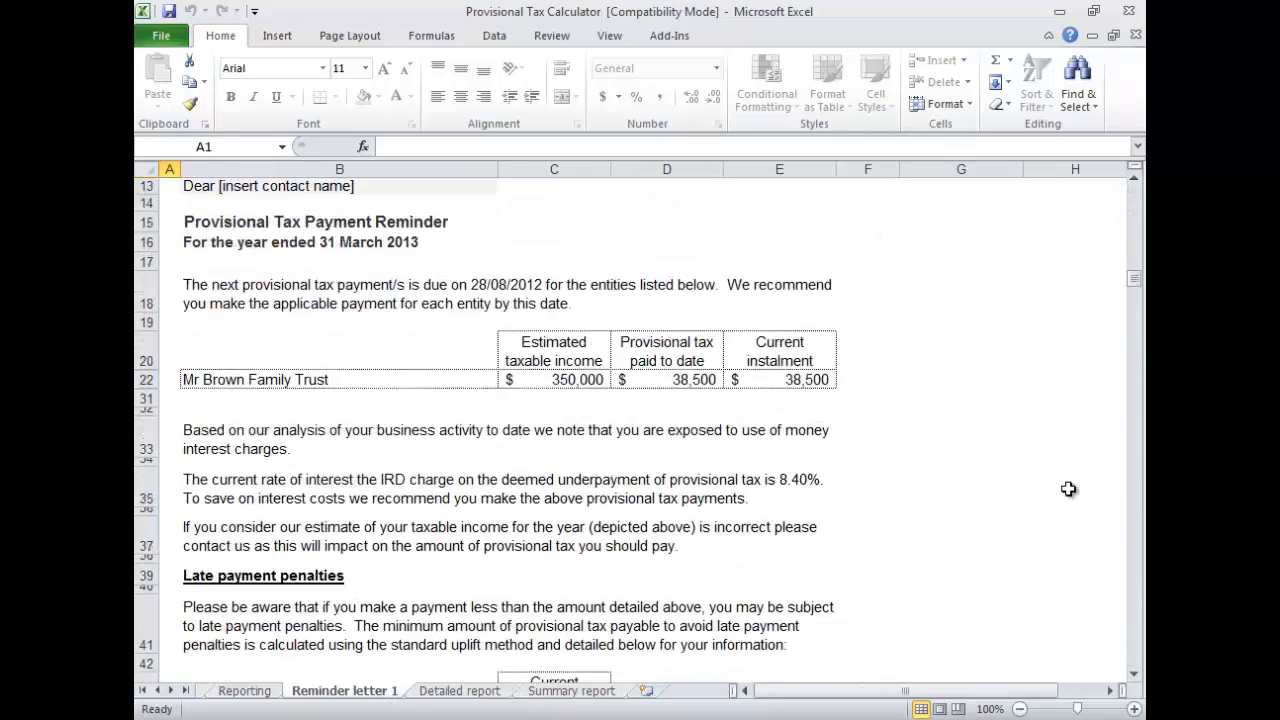
scroll(1068, 489, down, 1)
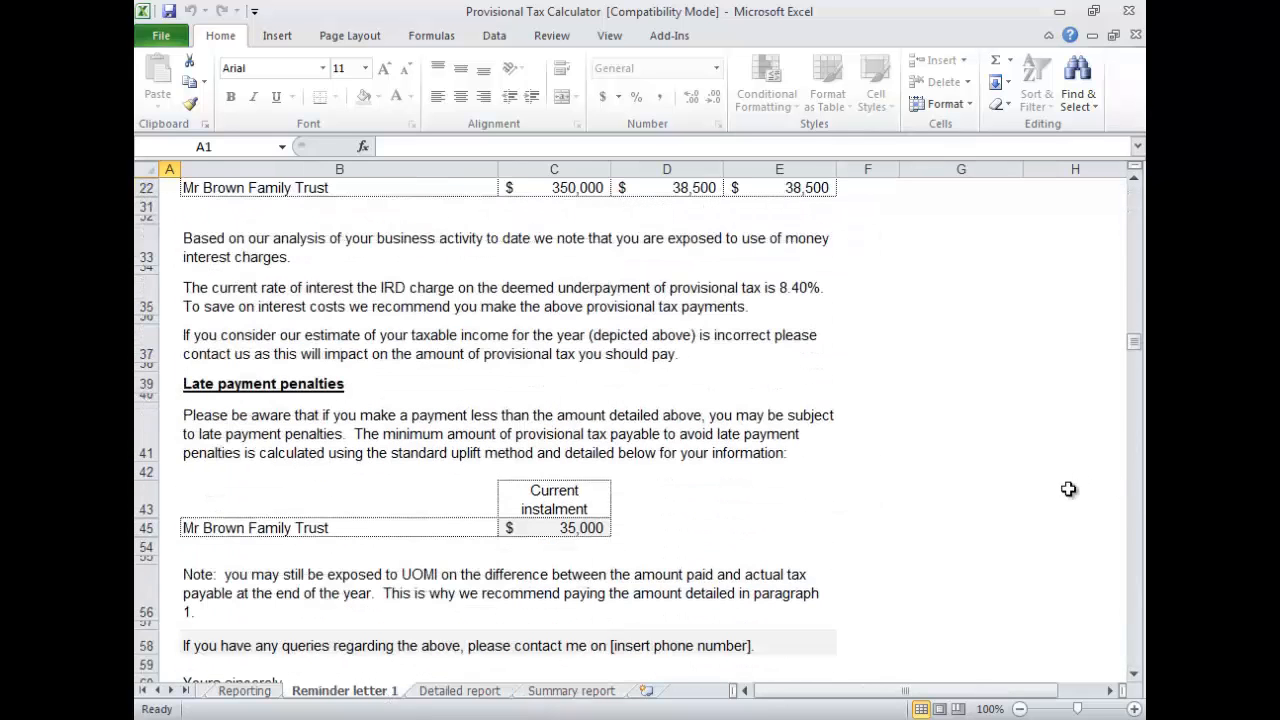
scroll(1066, 488, down, 1)
scroll(1055, 505, down, 1)
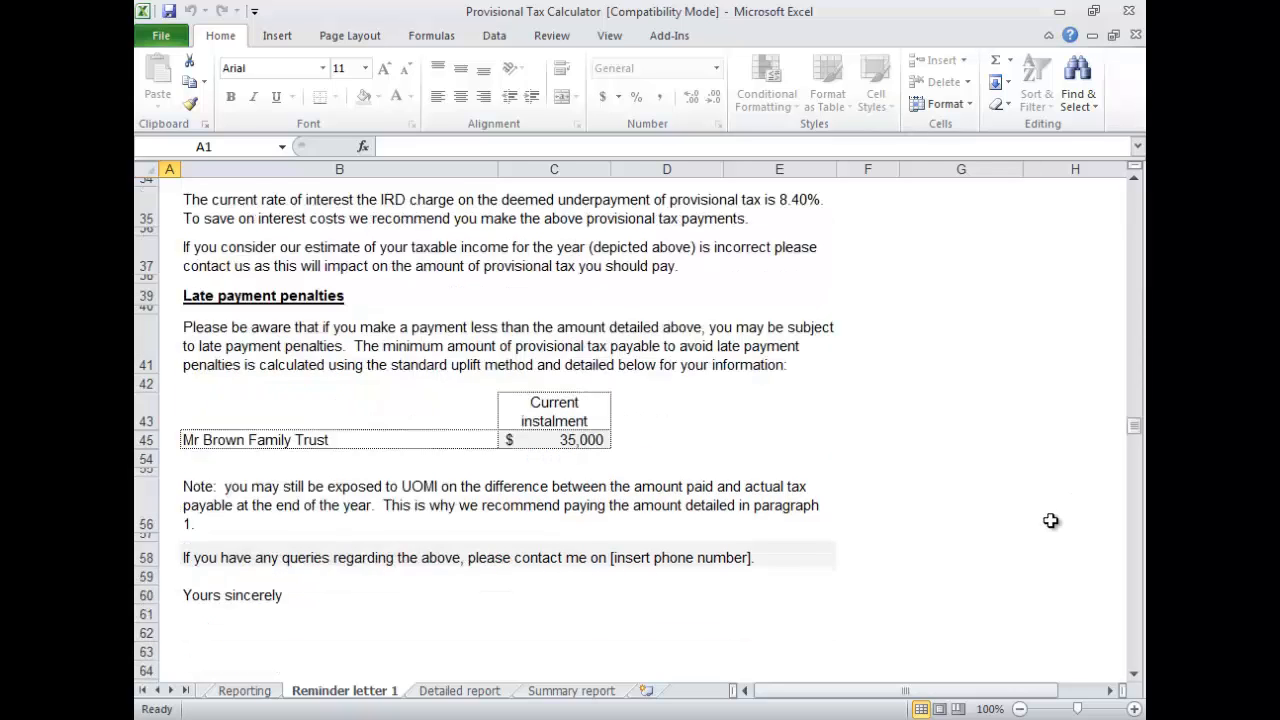